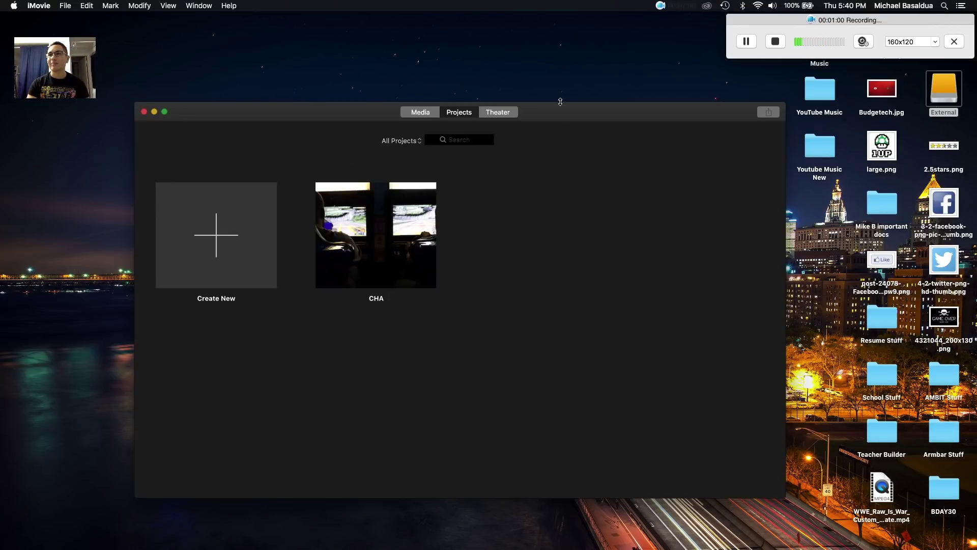
# - Enlarge the project browser window and reposition it and the recorder panel so both fit on the desktop
pyautogui.moveTo(565, 118); pyautogui.dragTo(577, 92)
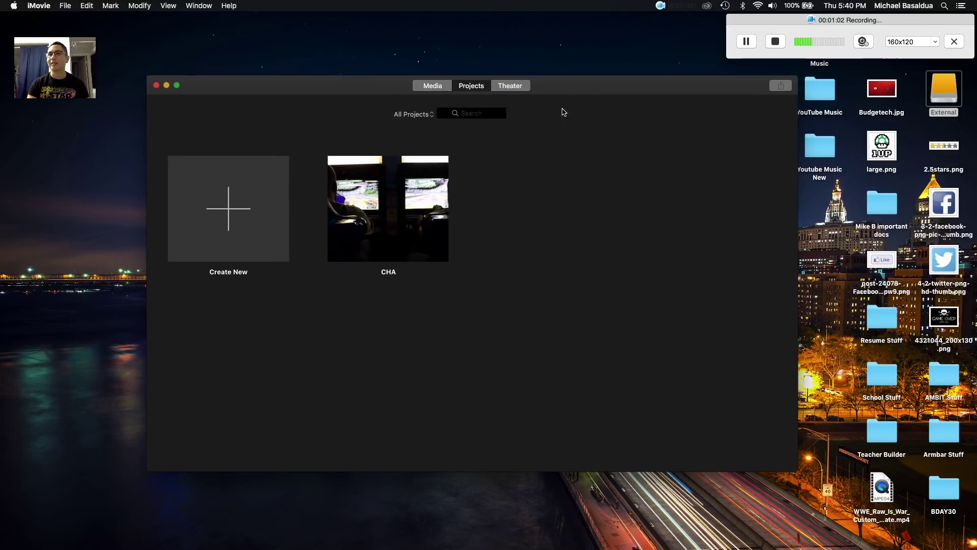
pyautogui.moveTo(795, 470); pyautogui.dragTo(821, 490)
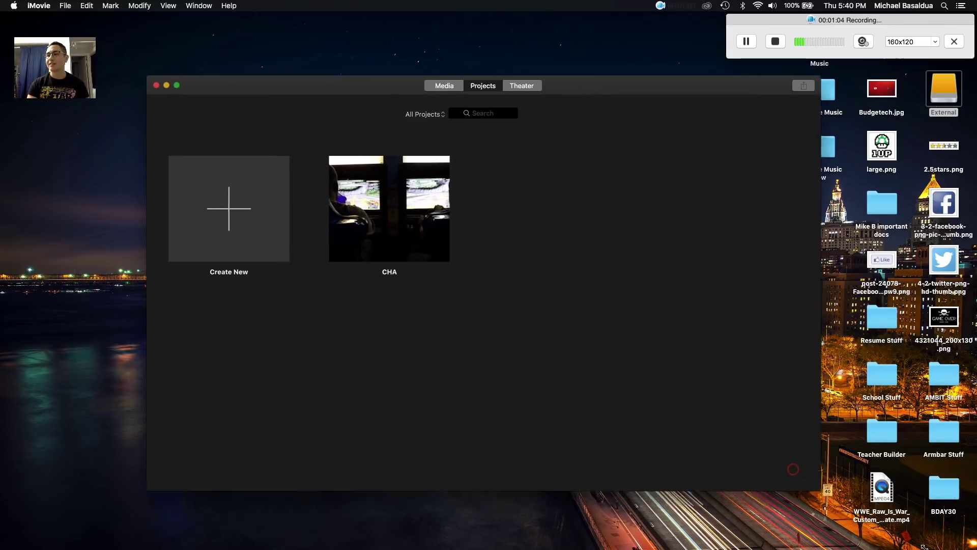
pyautogui.moveTo(925, 546); pyautogui.dragTo(951, 524)
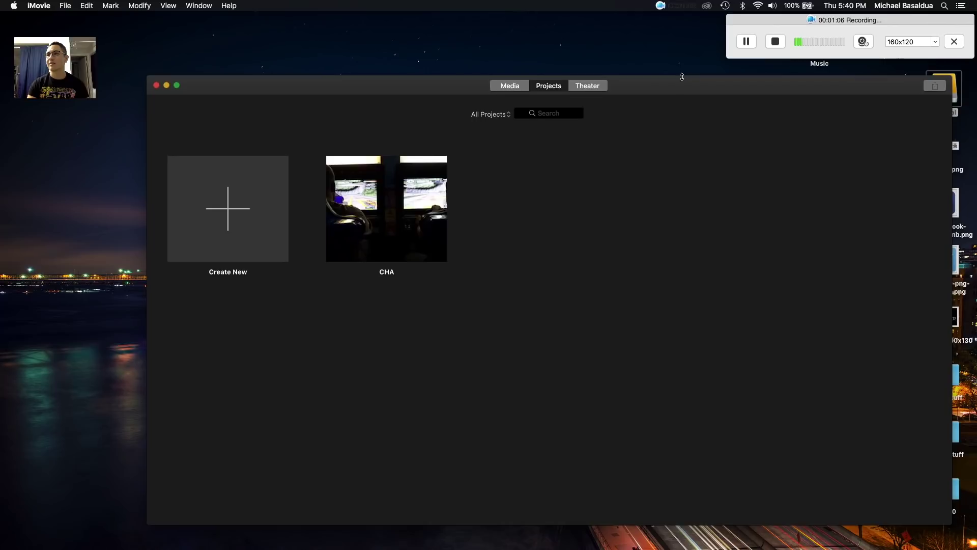
pyautogui.moveTo(682, 76); pyautogui.dragTo(633, 62)
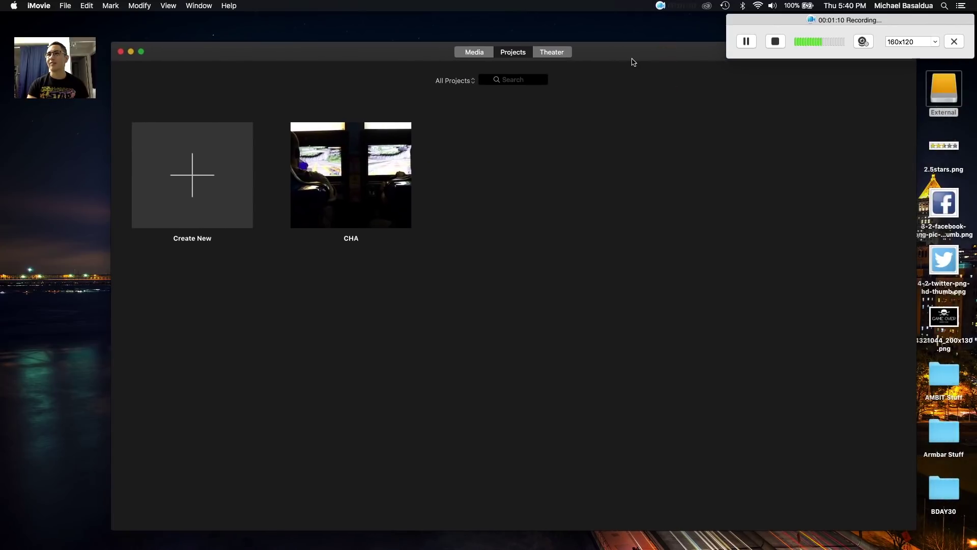
pyautogui.moveTo(917, 32)
pyautogui.mouseDown()
pyautogui.moveTo(959, 199)
pyautogui.moveTo(908, 527)
pyautogui.moveTo(866, 549)
pyautogui.moveTo(209, 3)
pyautogui.moveTo(279, 11)
pyautogui.moveTo(203, 22)
pyautogui.moveTo(954, 15)
pyautogui.moveTo(914, 4)
pyautogui.moveTo(906, 20)
pyautogui.mouseUp()
pyautogui.moveTo(667, 58); pyautogui.dragTo(653, 78)
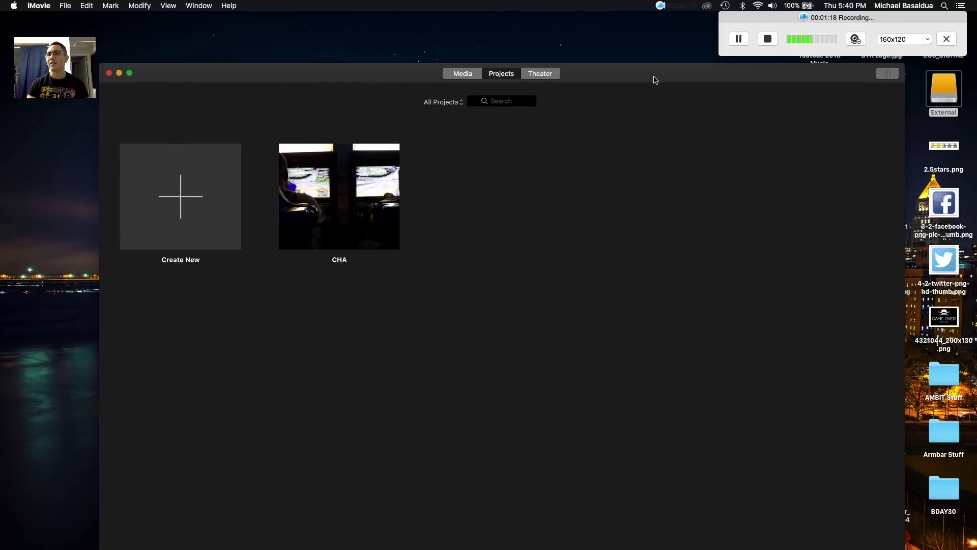
pyautogui.moveTo(617, 70); pyautogui.dragTo(618, 45)
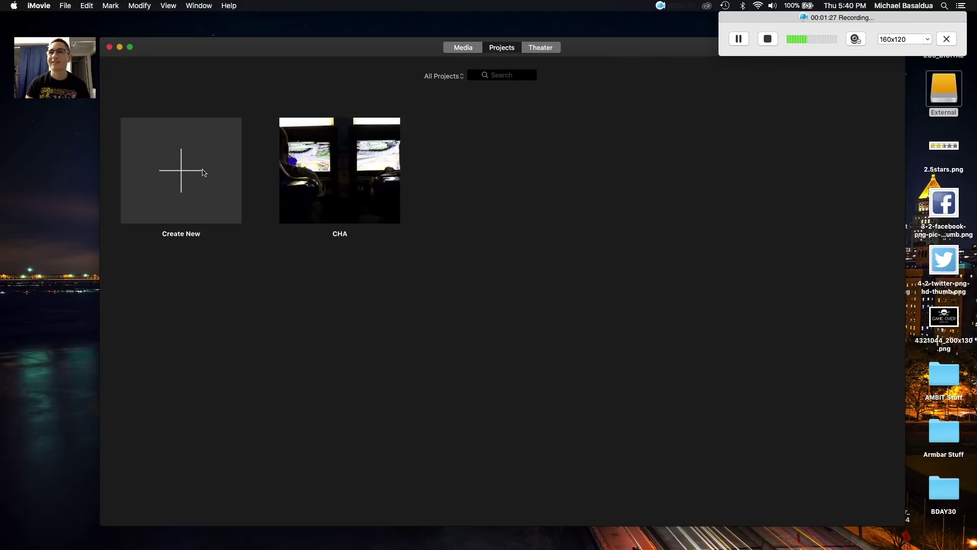
# - Look through the Media, Projects and Theater views, ending in the Projects view
pyautogui.click(456, 50)
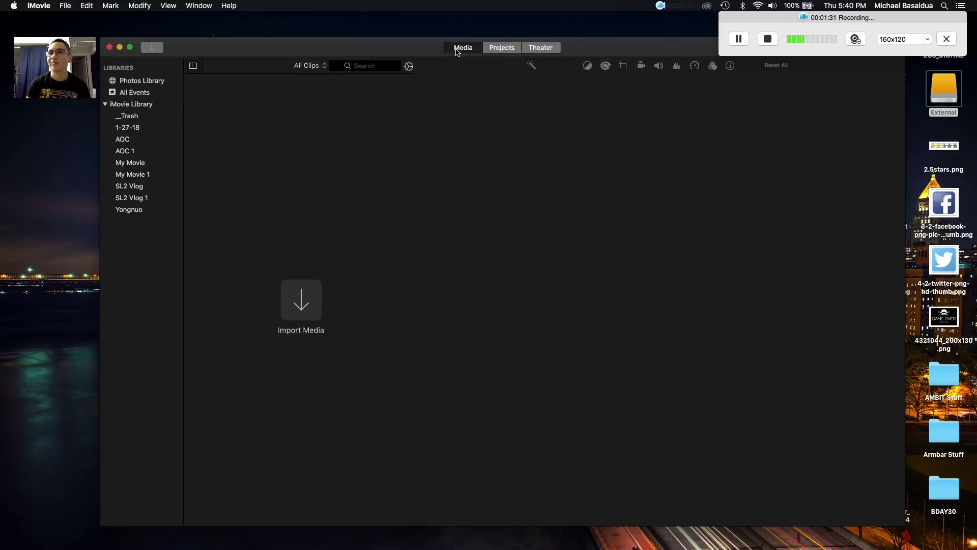
pyautogui.click(505, 45)
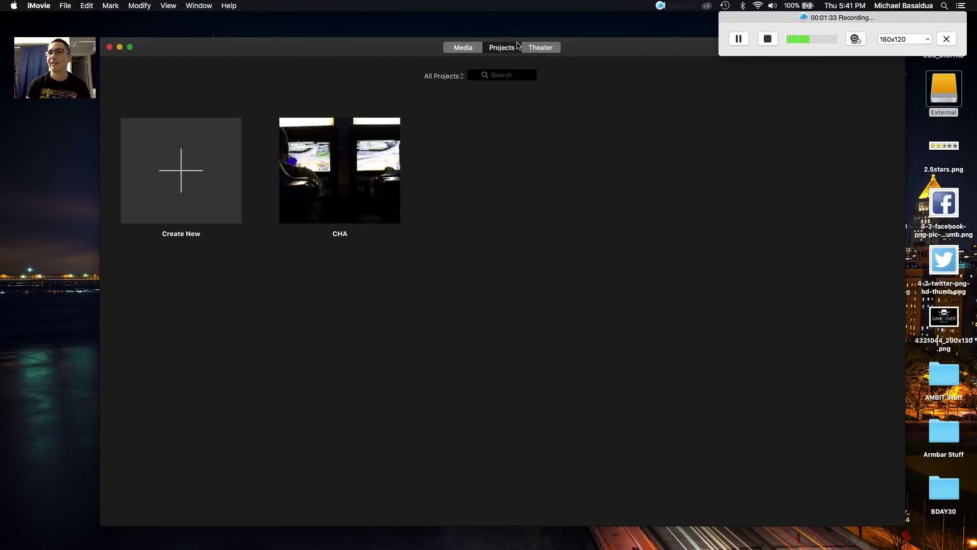
pyautogui.click(528, 48)
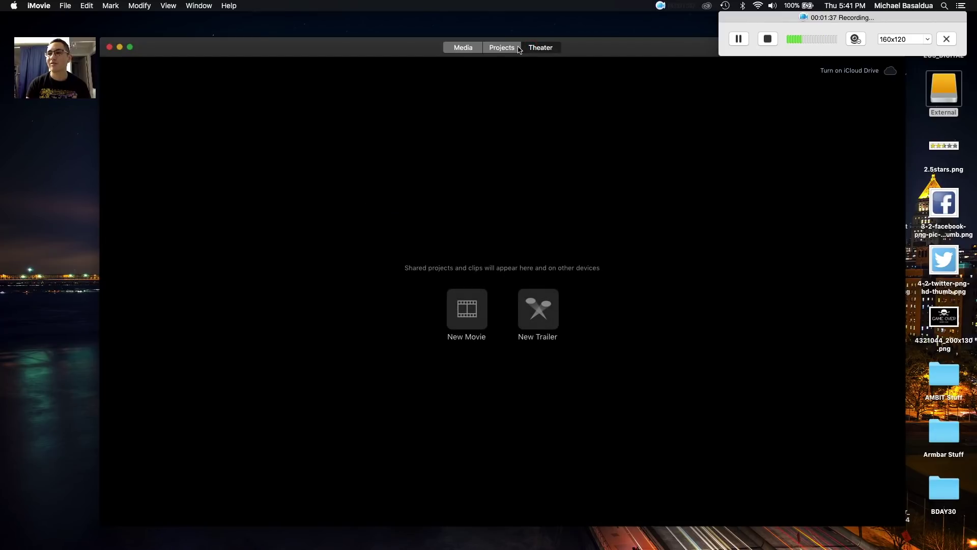
pyautogui.click(503, 51)
pyautogui.click(459, 47)
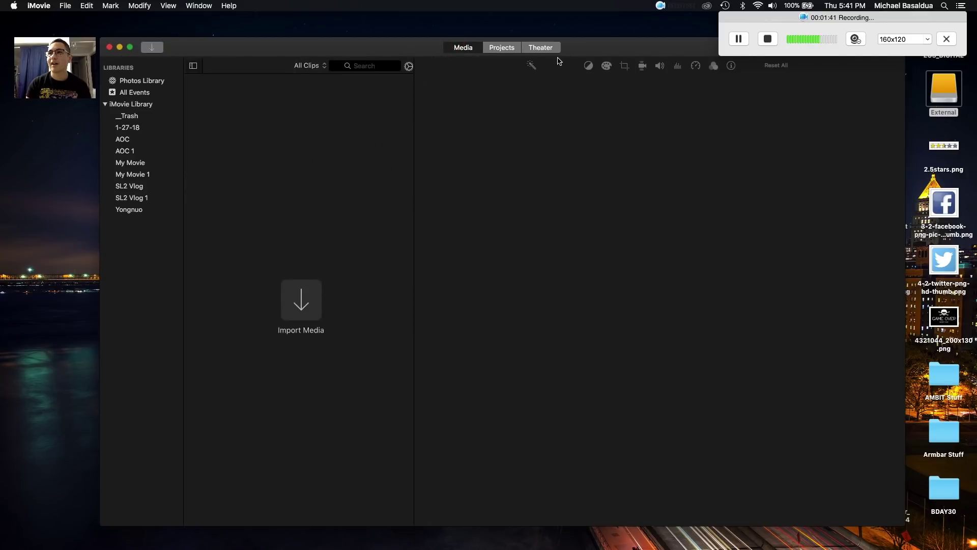
pyautogui.click(507, 51)
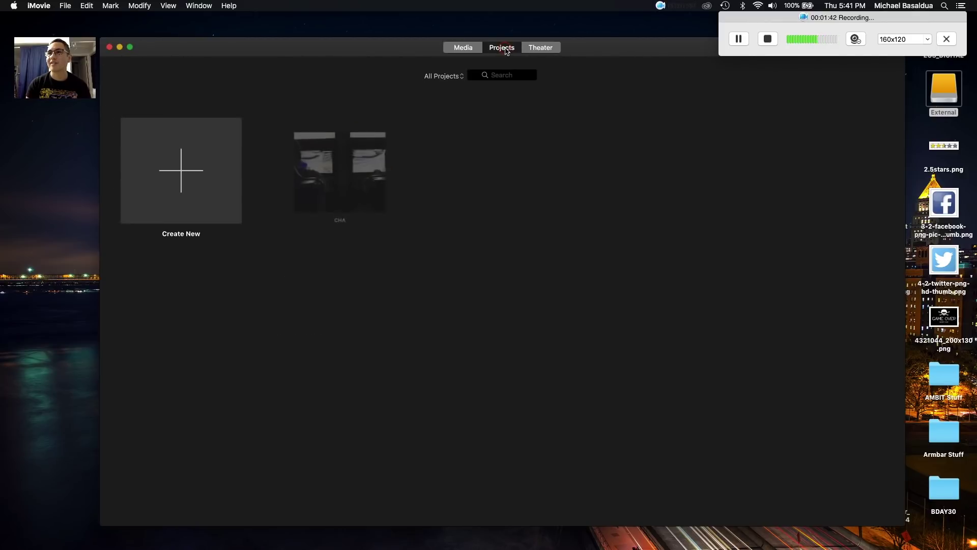
# - Create a new Movie project and shift its editing window slightly up the desktop
pyautogui.click(179, 161)
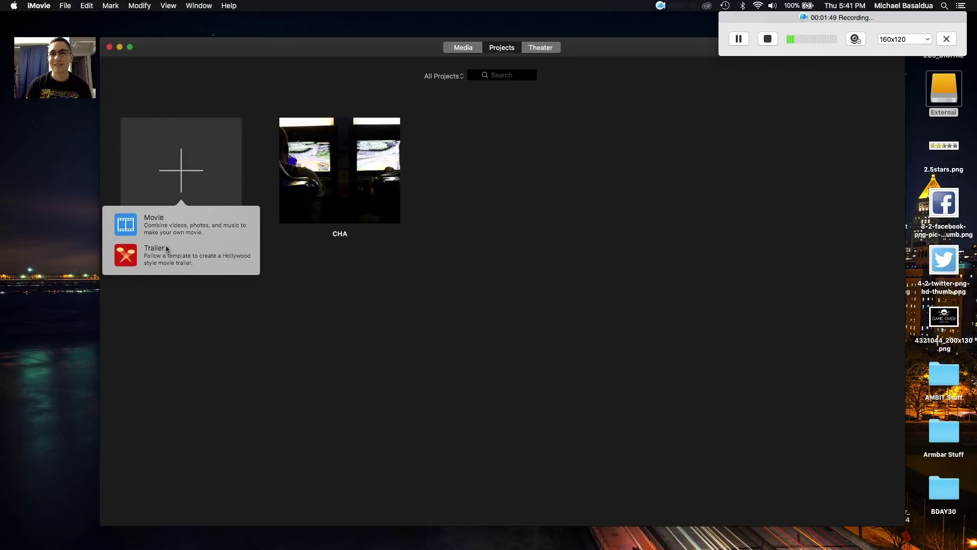
pyautogui.click(140, 227)
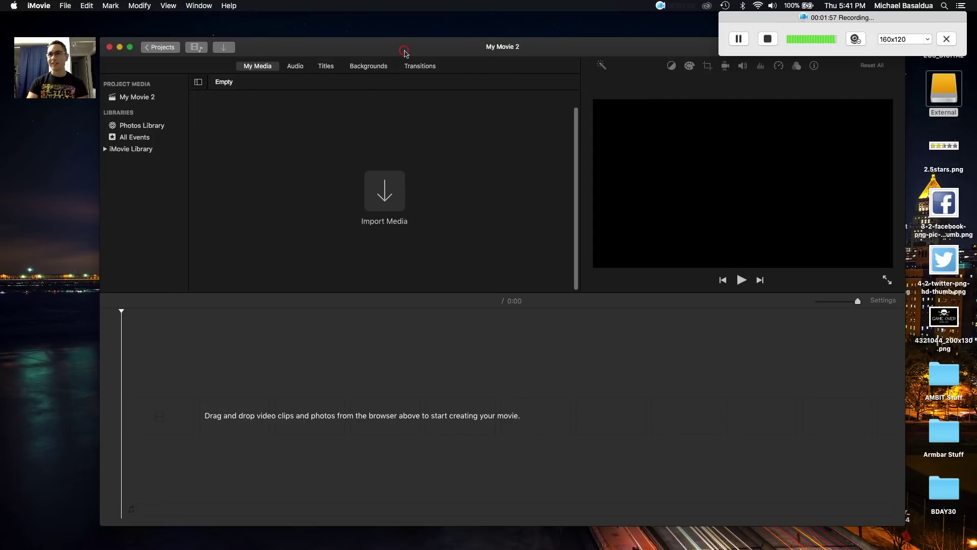
pyautogui.moveTo(404, 51); pyautogui.dragTo(386, 46)
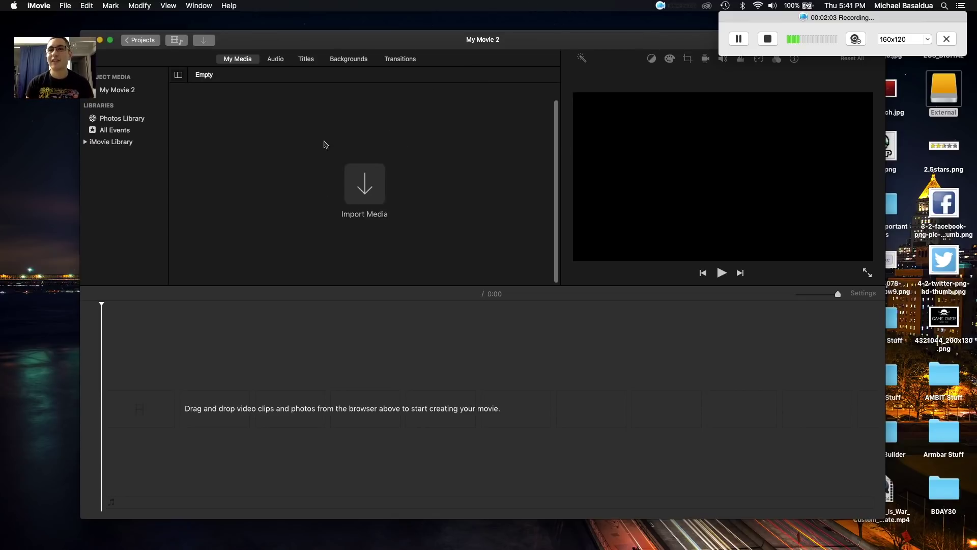
# - Open the media import window and examine the footage available on the EOS_DIGITAL camera
pyautogui.click(358, 184)
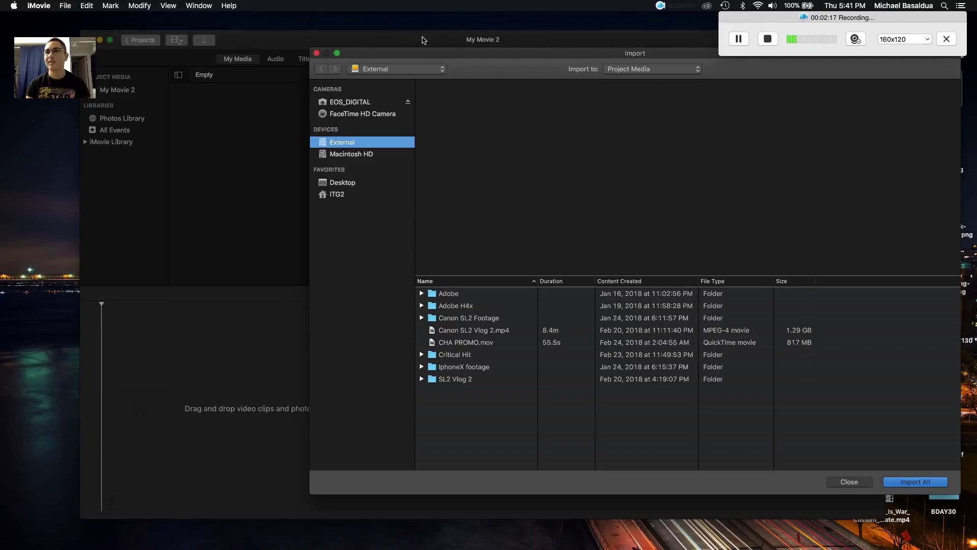
pyautogui.click(419, 77)
pyautogui.click(430, 74)
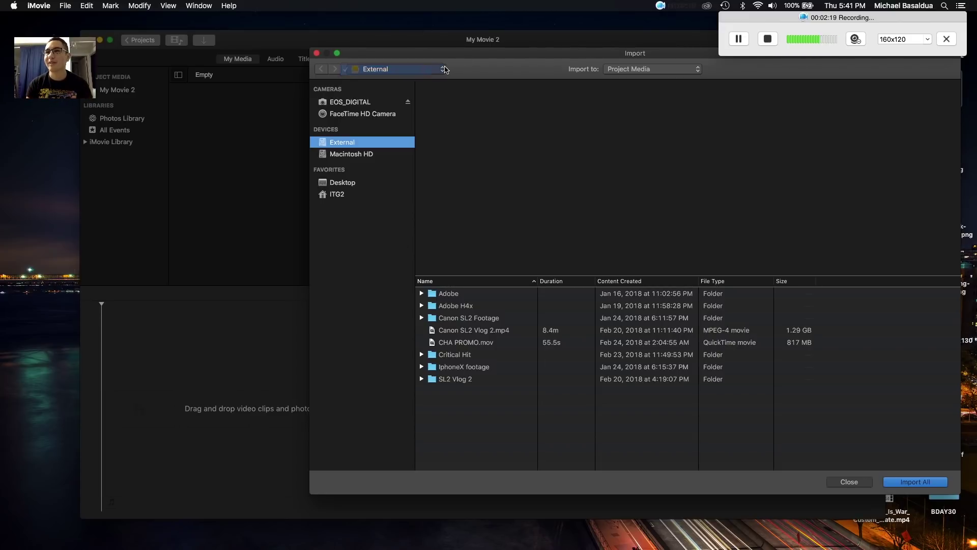
pyautogui.click(337, 102)
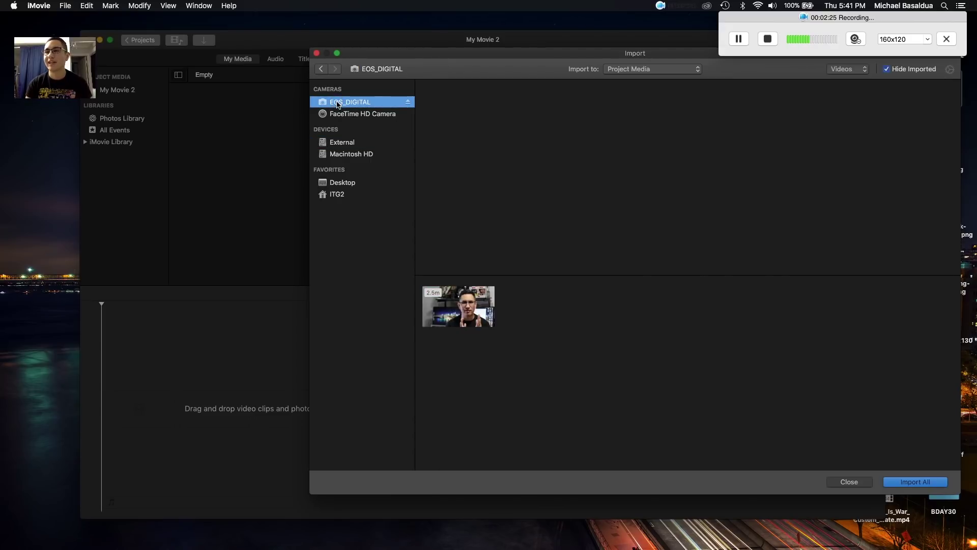
pyautogui.click(467, 291)
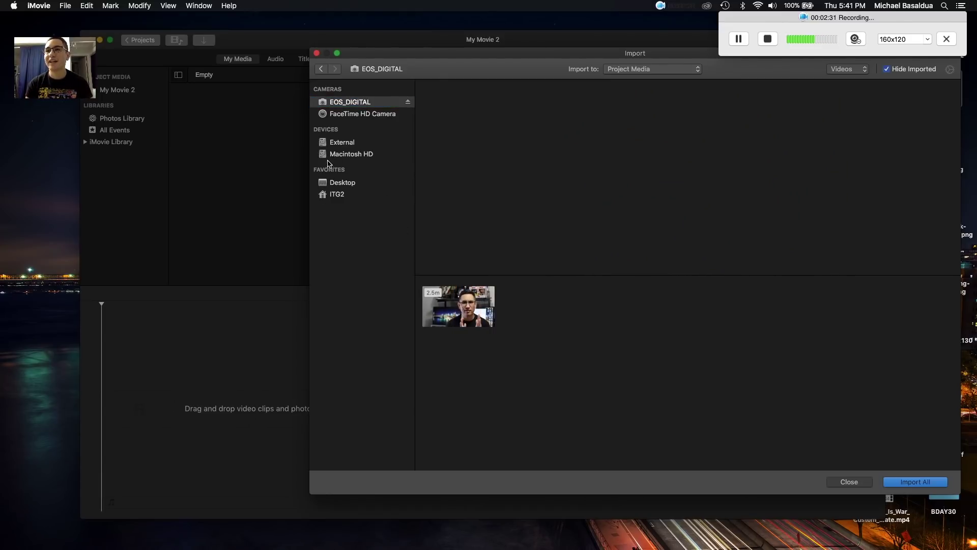
# - Import all media from the Canon SL2 Footage folder on the External drive into the project
pyautogui.click(332, 145)
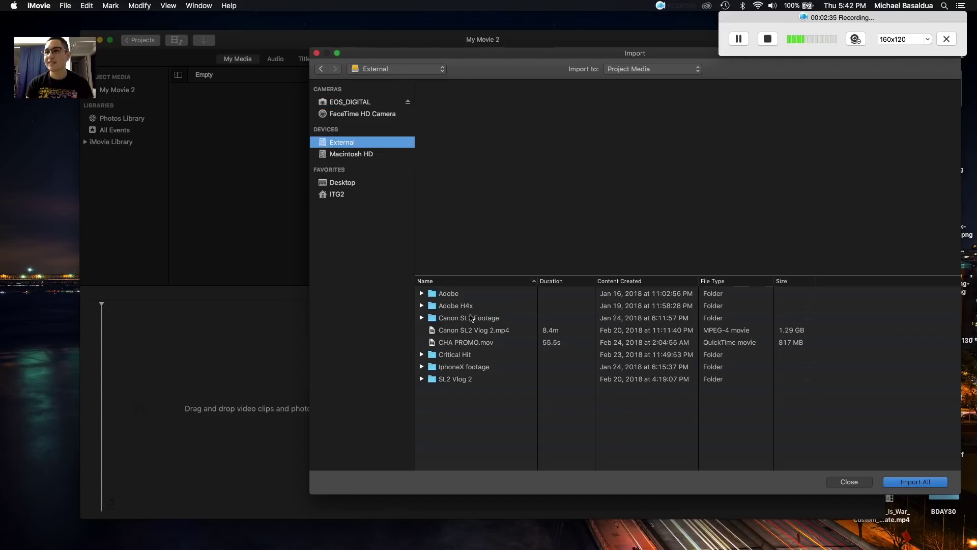
pyautogui.click(436, 319)
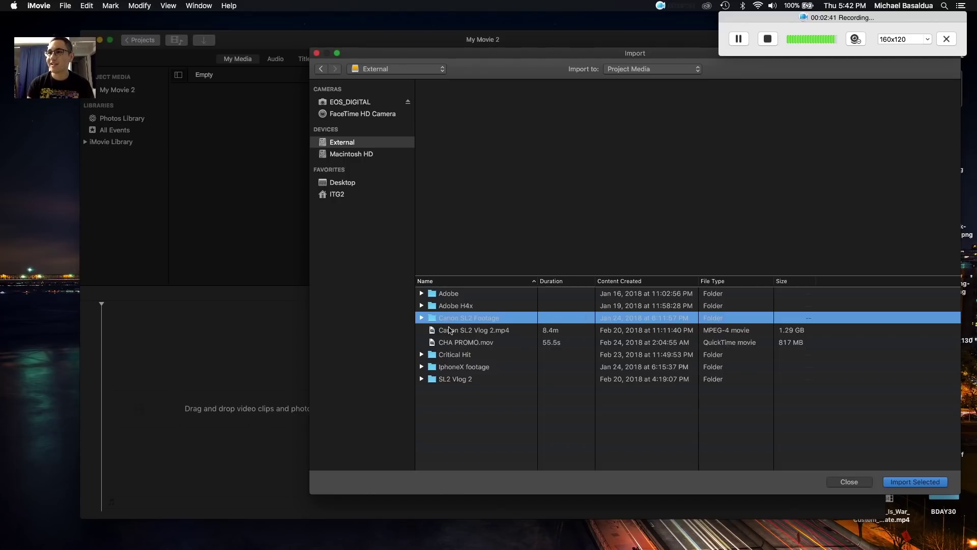
pyautogui.doubleClick(440, 321)
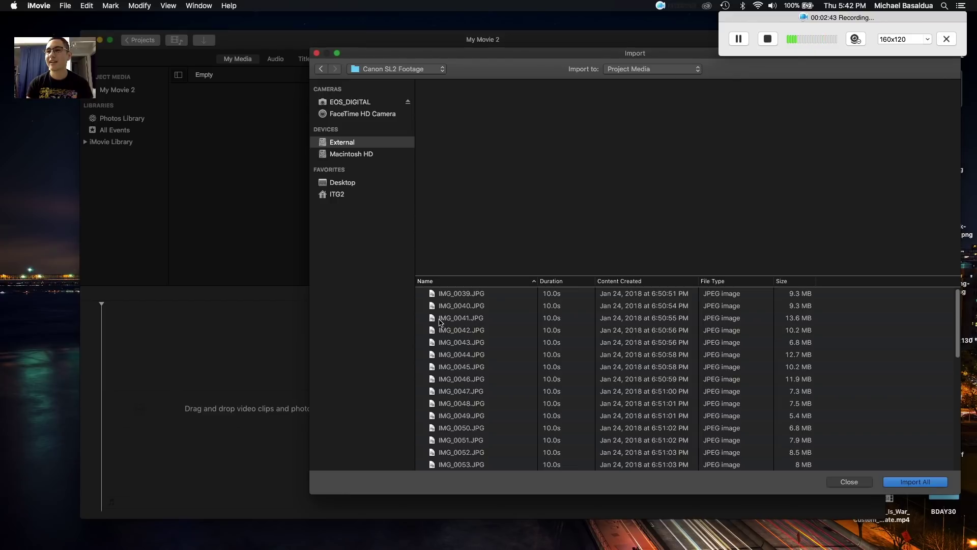
pyautogui.click(898, 482)
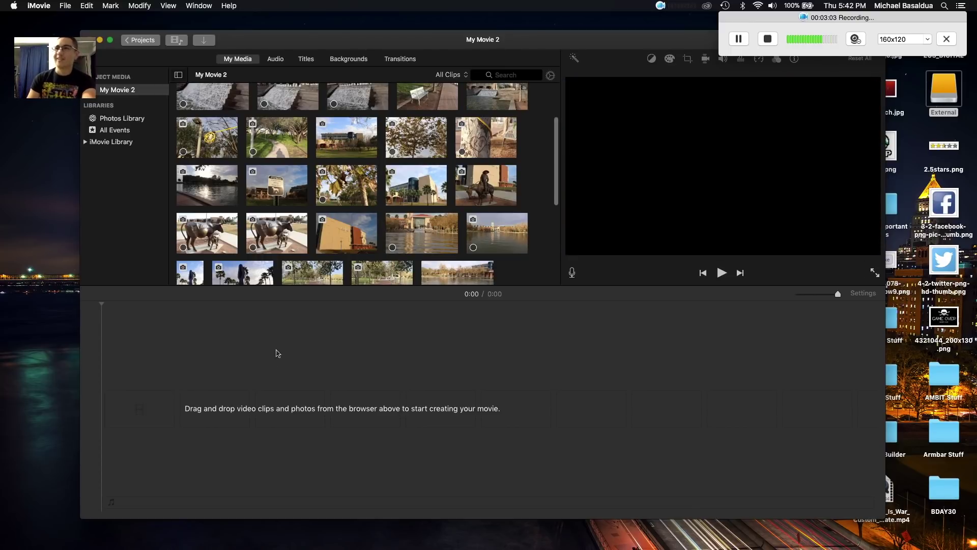
# - Browse the imported media and add the 25.3 s waterfall video clip to the start of the timeline
pyautogui.scroll(3, 264, 128)
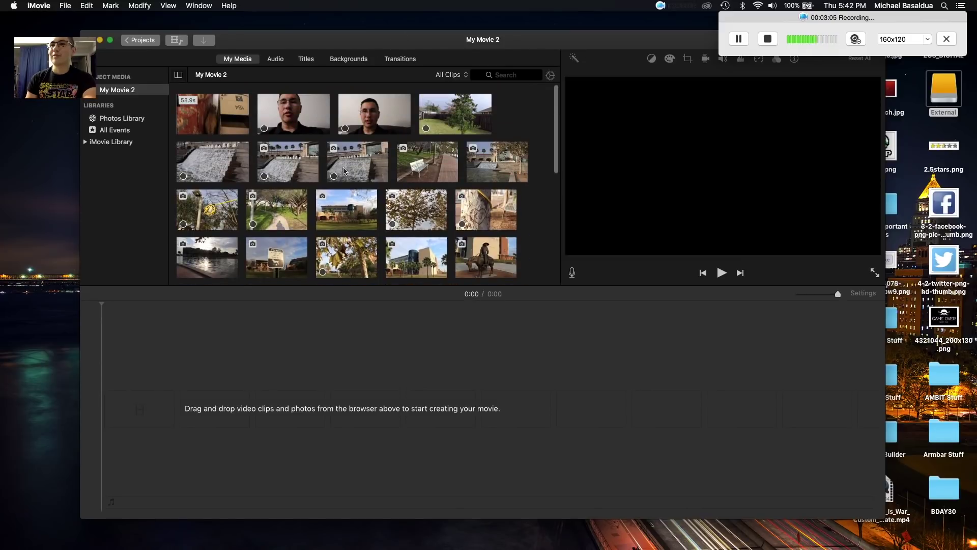
pyautogui.scroll(-1, 298, 211)
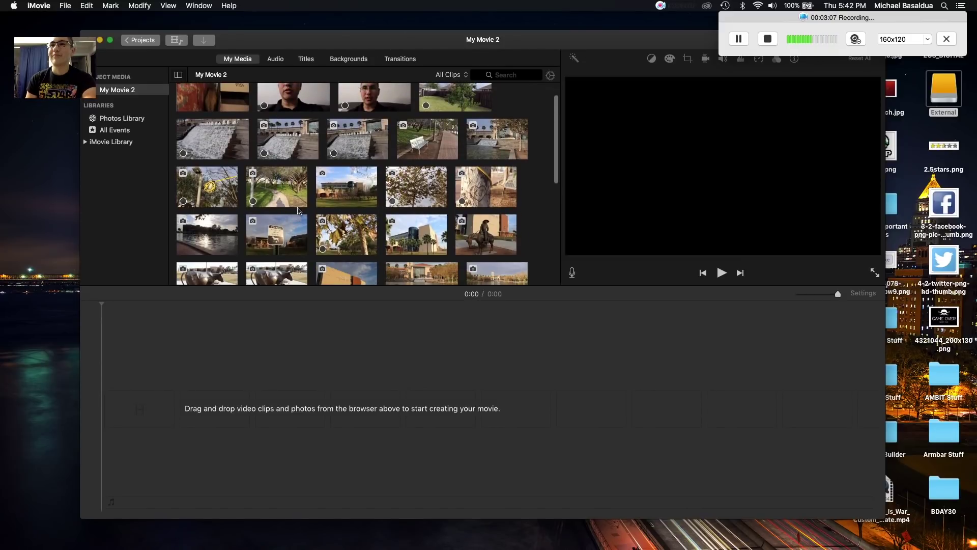
pyautogui.scroll(1, 257, 144)
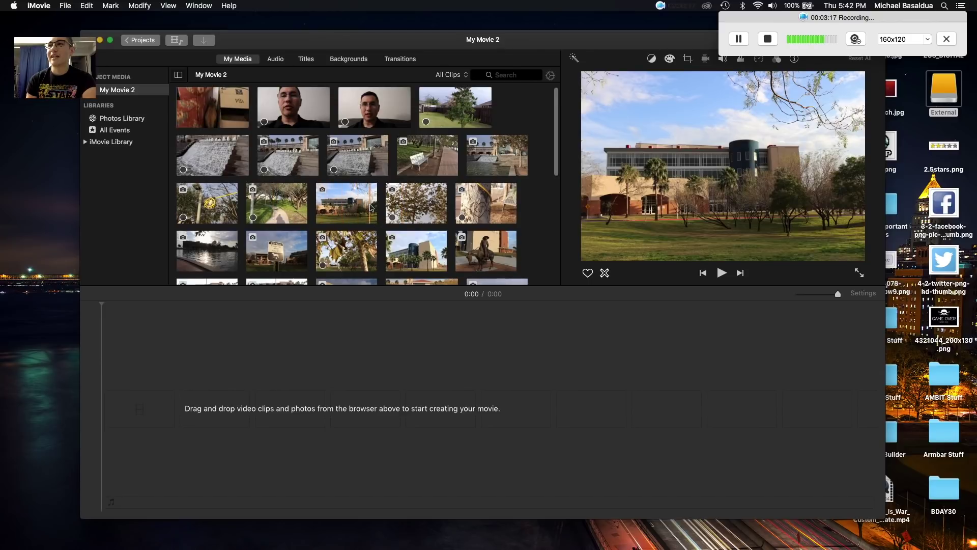
pyautogui.scroll(-3, 293, 213)
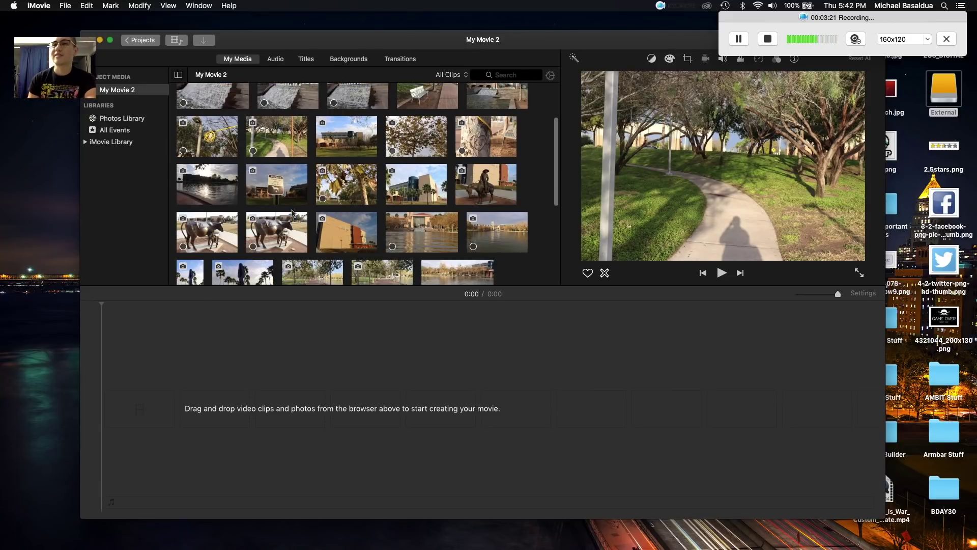
pyautogui.scroll(3, 293, 213)
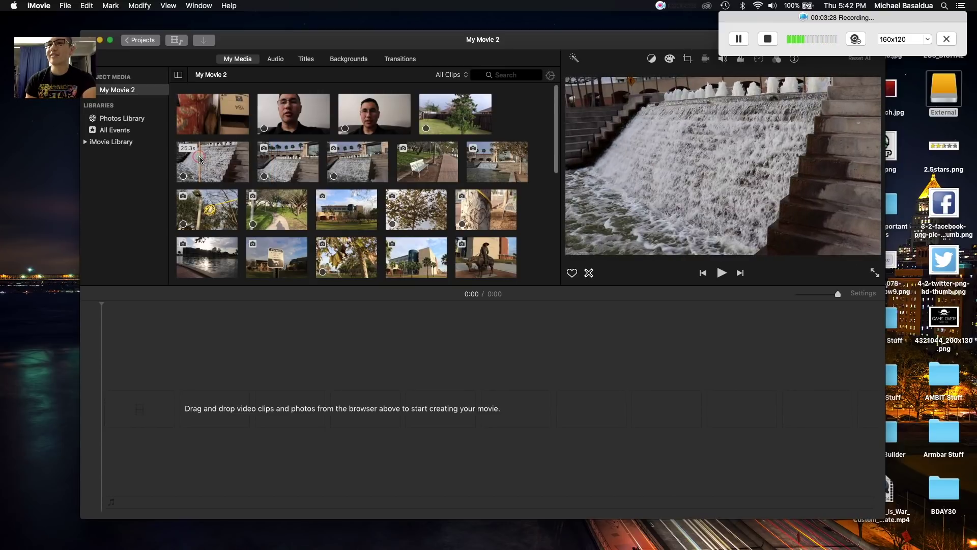
pyautogui.moveTo(201, 165); pyautogui.dragTo(139, 357)
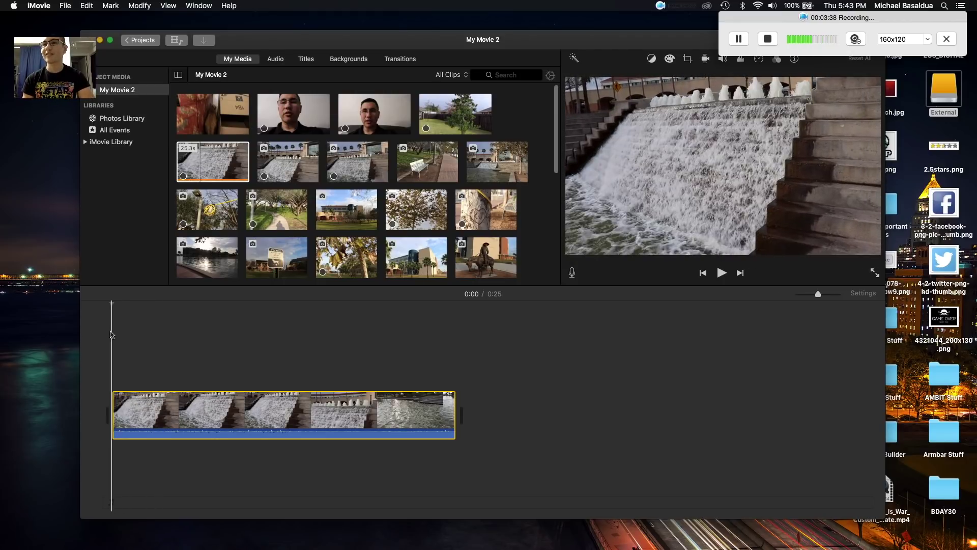
# - Preview the waterfall clip in the timeline and split it at about 0:13
pyautogui.press('space')
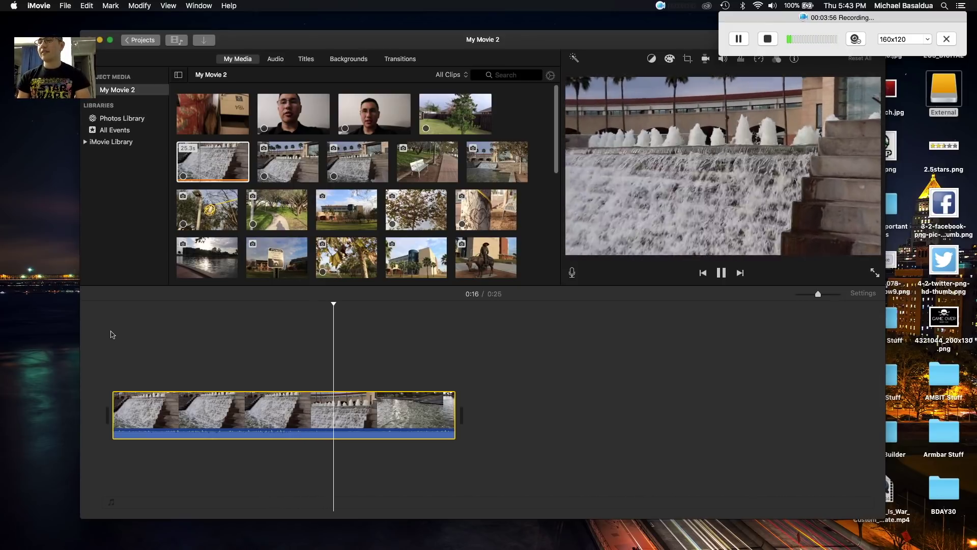
pyautogui.press('space')
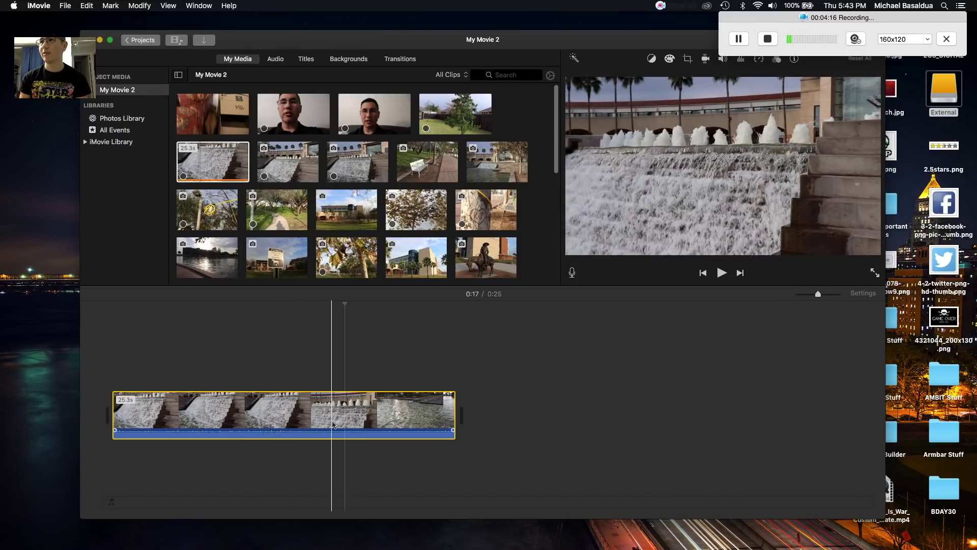
pyautogui.rightClick(296, 423)
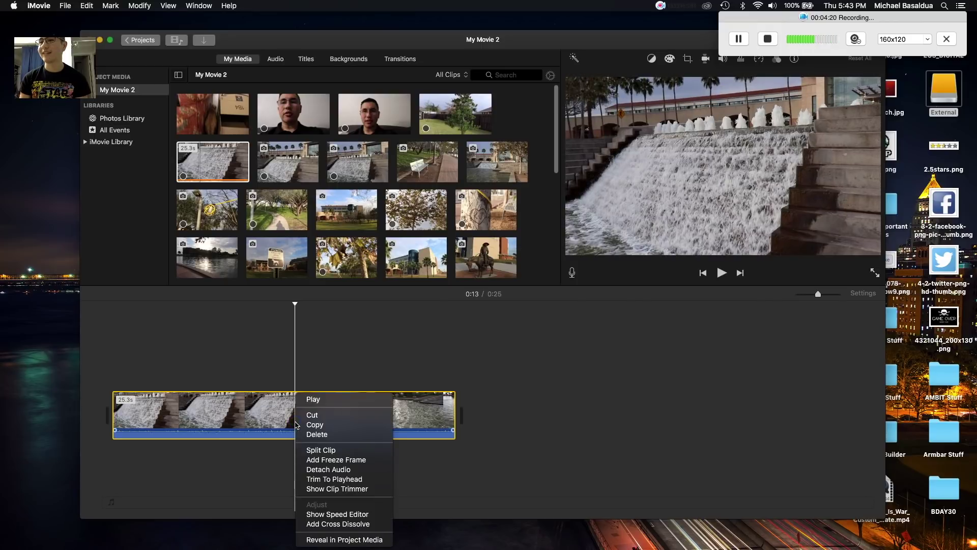
pyautogui.click(307, 451)
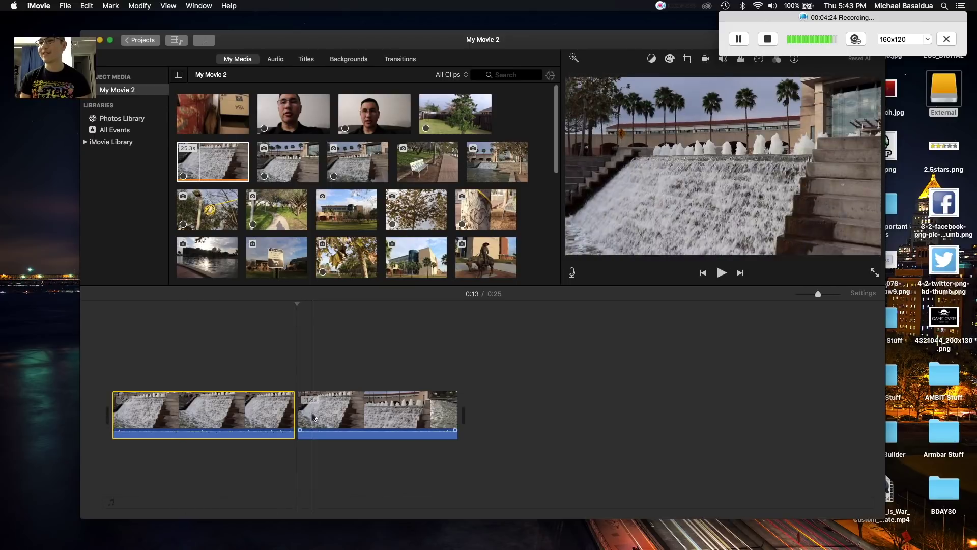
# - Delete the second part of the split waterfall clip from the timeline
pyautogui.click(315, 405)
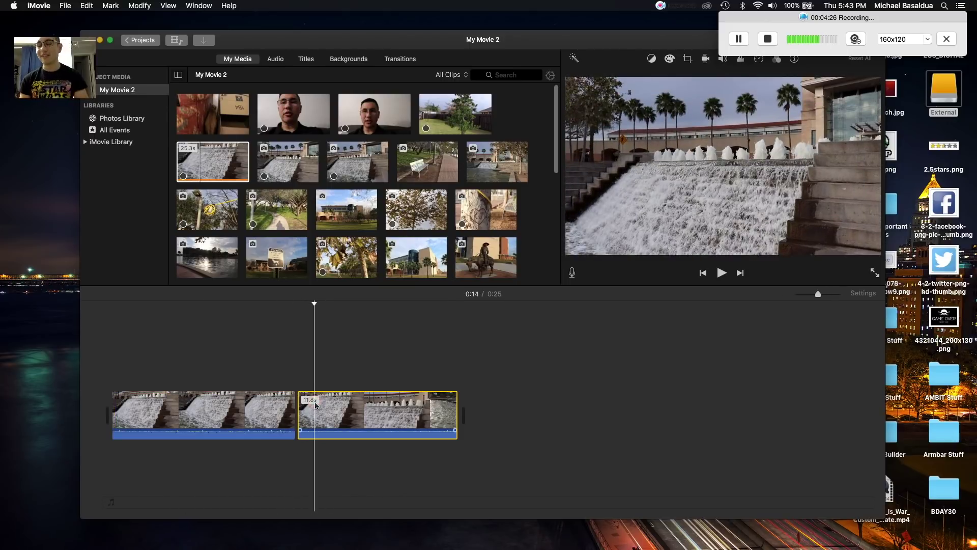
pyautogui.click(219, 414)
pyautogui.click(374, 420)
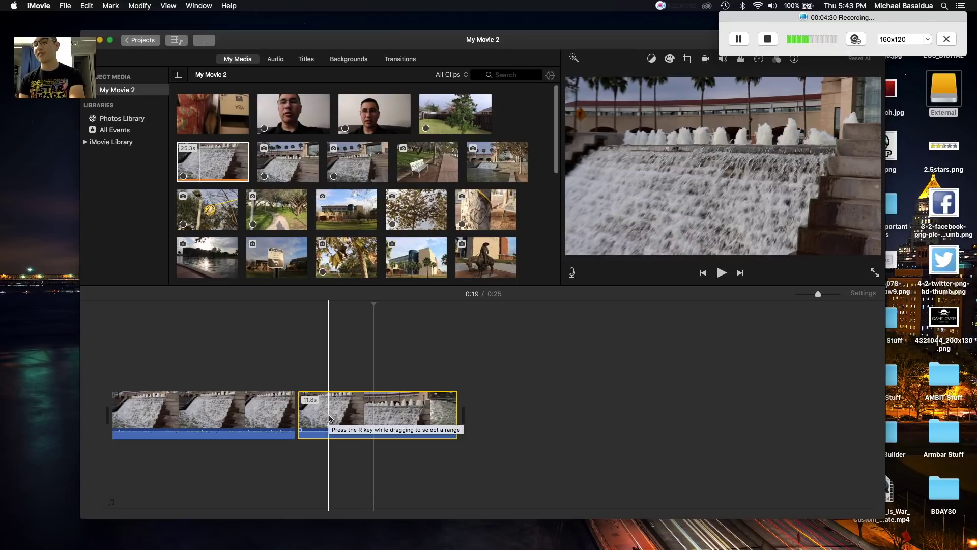
pyautogui.press('Delete')
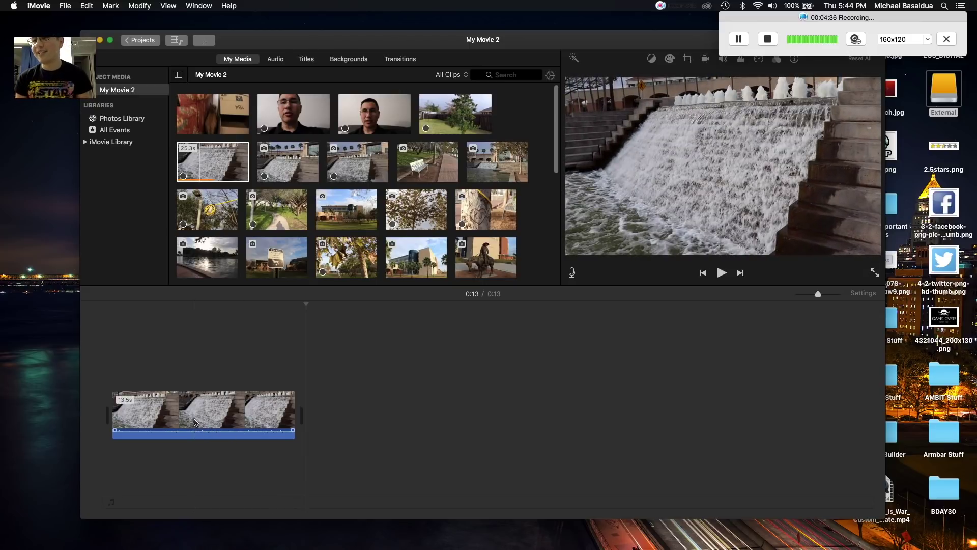
# - Detach the audio from the waterfall clip in the timeline and lower the detached track's volume
pyautogui.rightClick(232, 406)
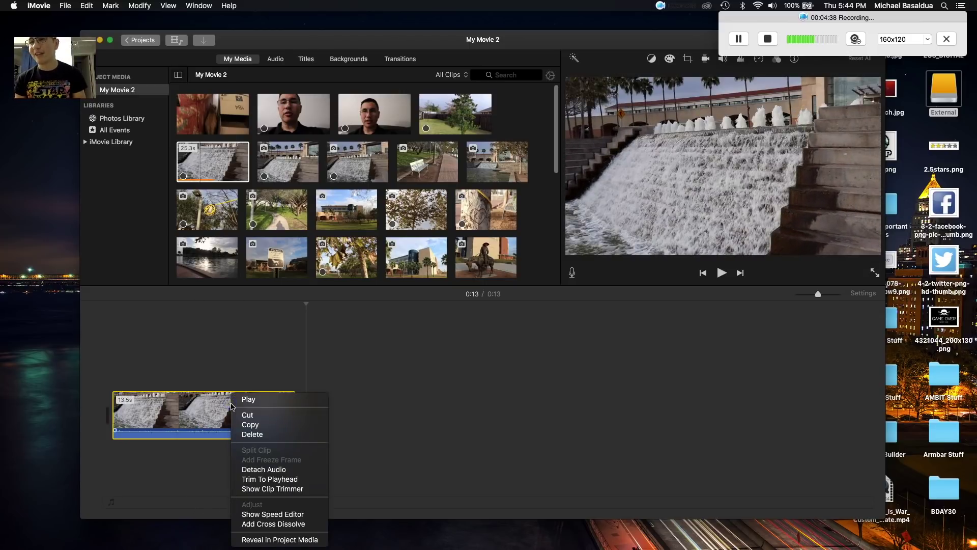
pyautogui.click(256, 469)
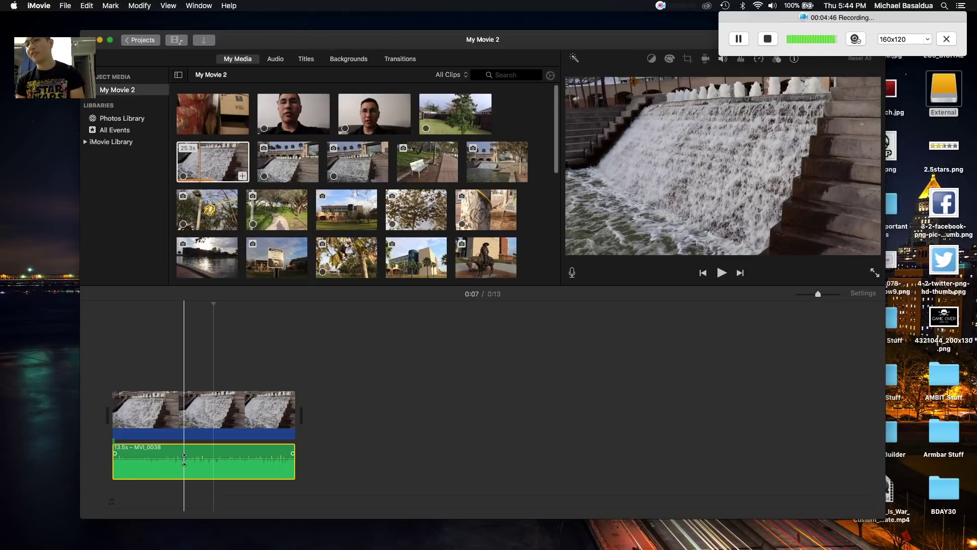
pyautogui.moveTo(184, 459); pyautogui.dragTo(185, 468)
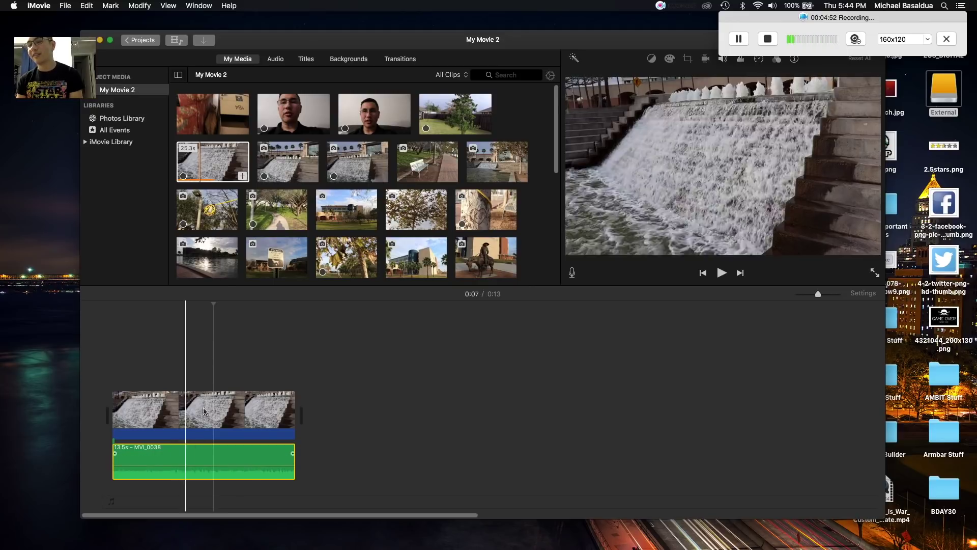
# - Play the timeline from the start to check the detached waterfall audio and delete that audio track
pyautogui.moveTo(213, 304); pyautogui.dragTo(45, 339)
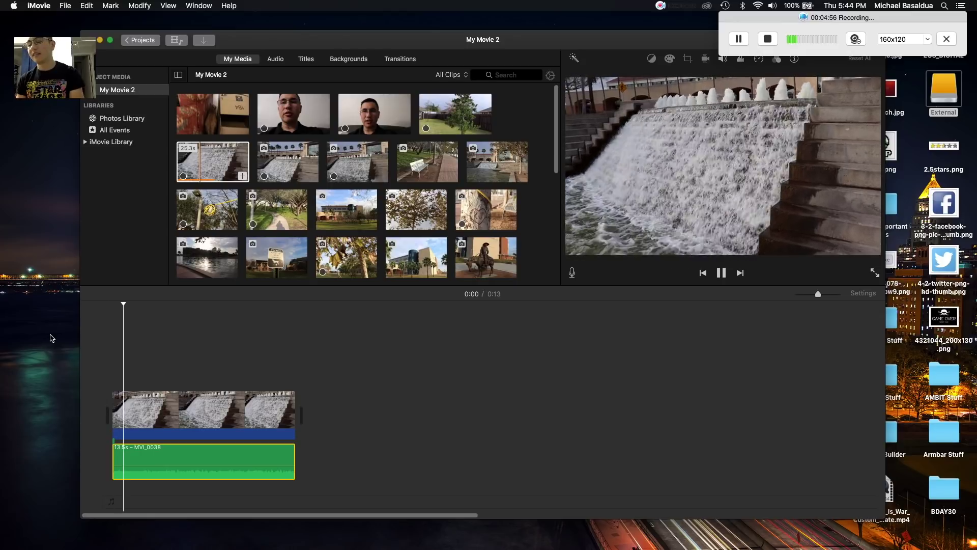
pyautogui.moveTo(251, 466)
pyautogui.mouseDown()
pyautogui.moveTo(250, 450)
pyautogui.moveTo(252, 463)
pyautogui.mouseUp()
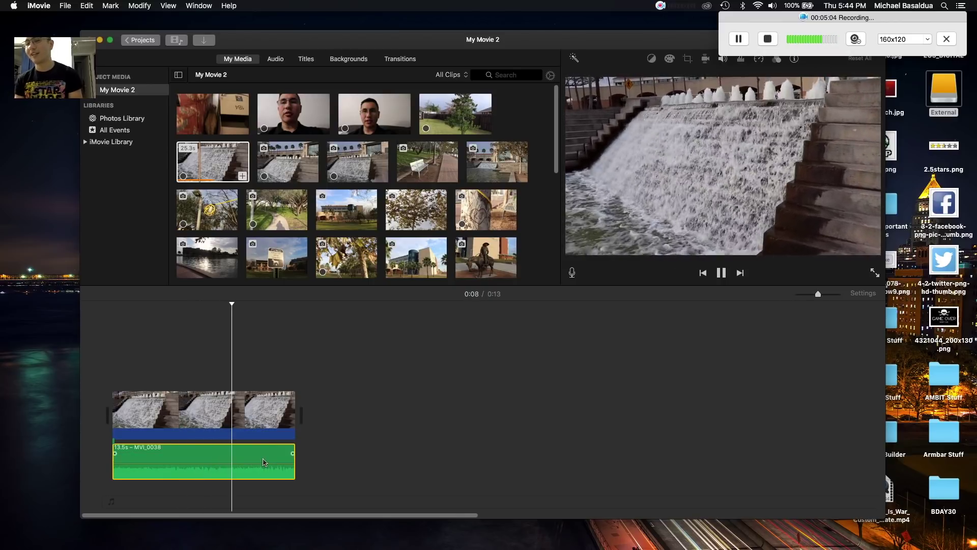
pyautogui.press('space')
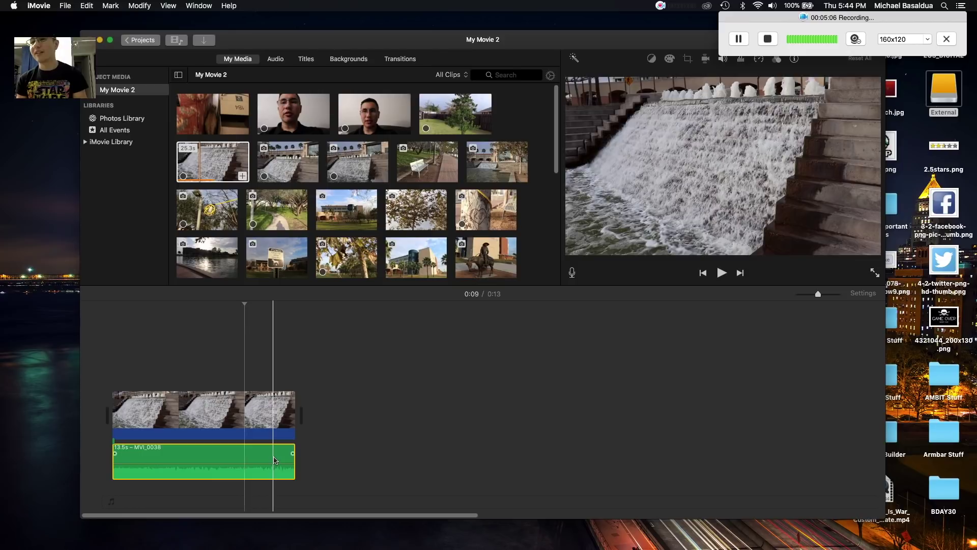
pyautogui.press('Delete')
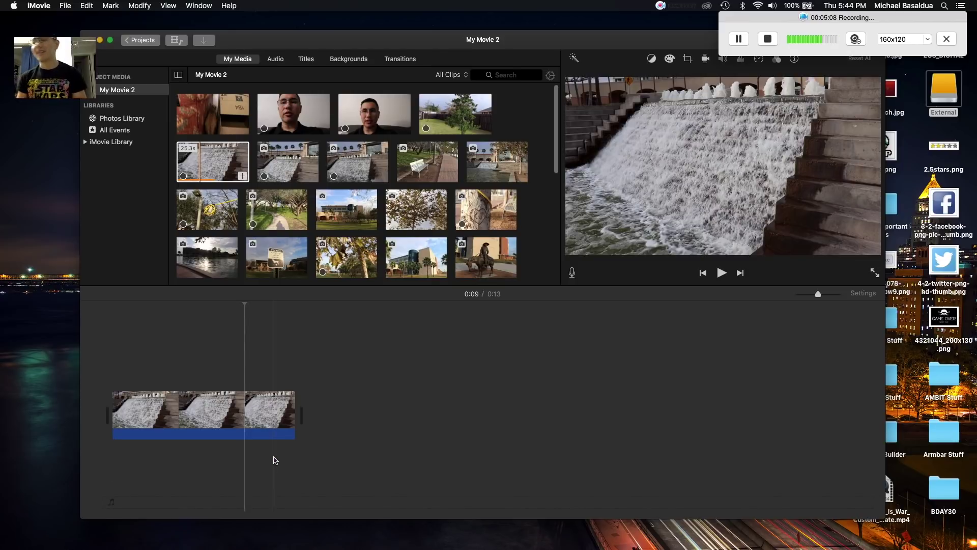
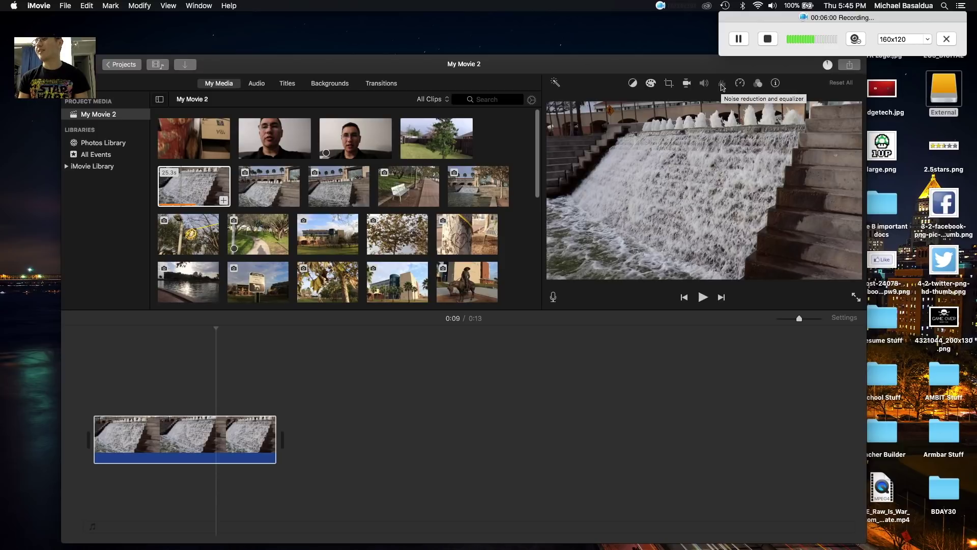
# - Open the waterfall clip's Speed controls, preview the clip at Normal speed and return the playhead to the start
pyautogui.click(722, 84)
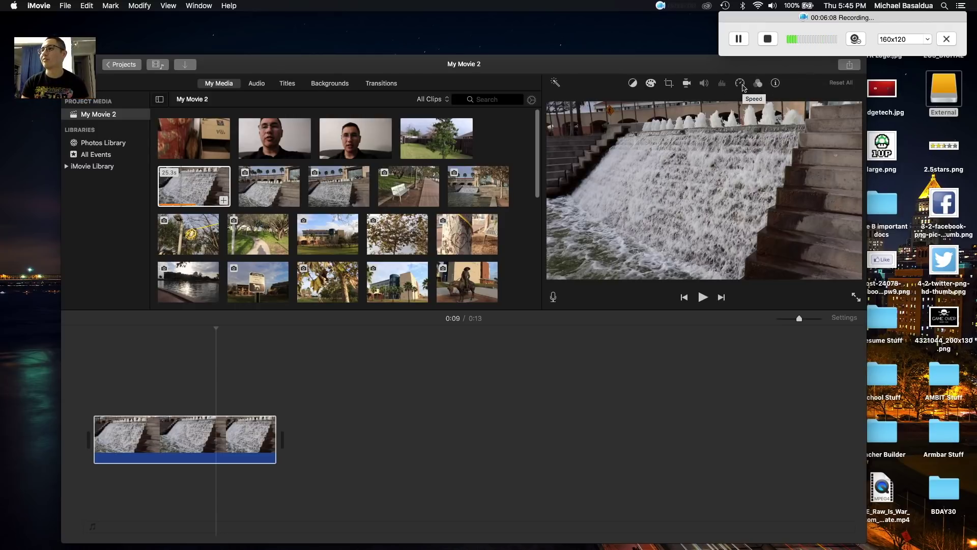
pyautogui.click(741, 84)
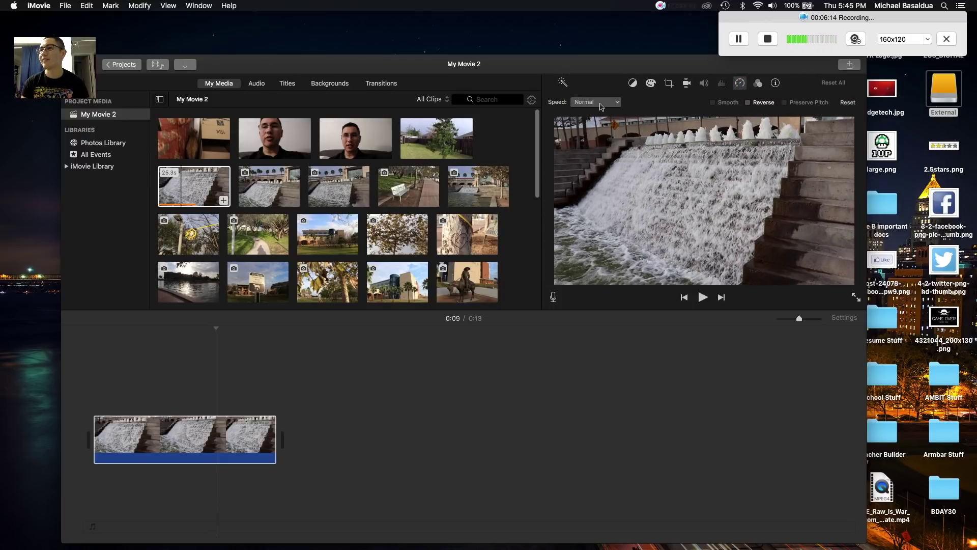
pyautogui.click(160, 347)
pyautogui.click(138, 349)
pyautogui.press('space')
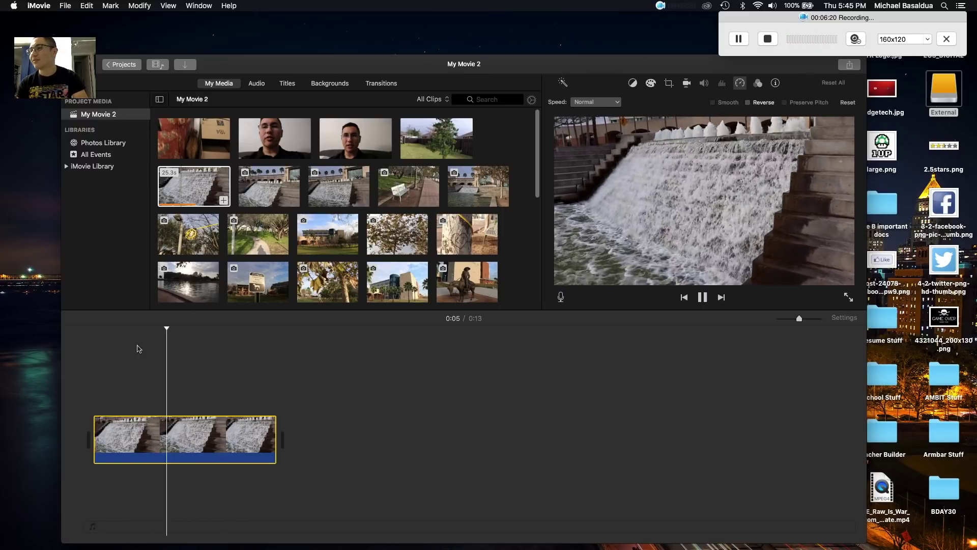
pyautogui.press('space')
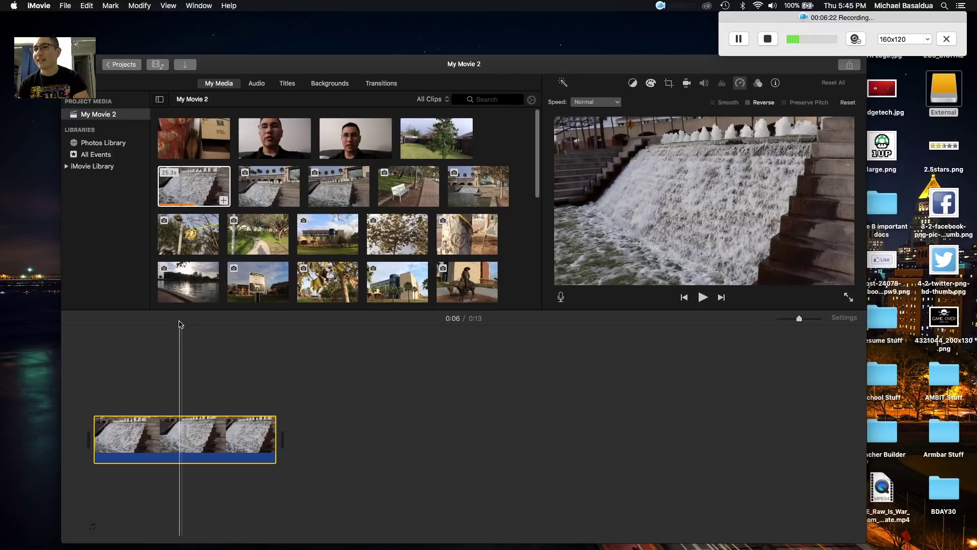
pyautogui.moveTo(182, 329); pyautogui.dragTo(91, 342)
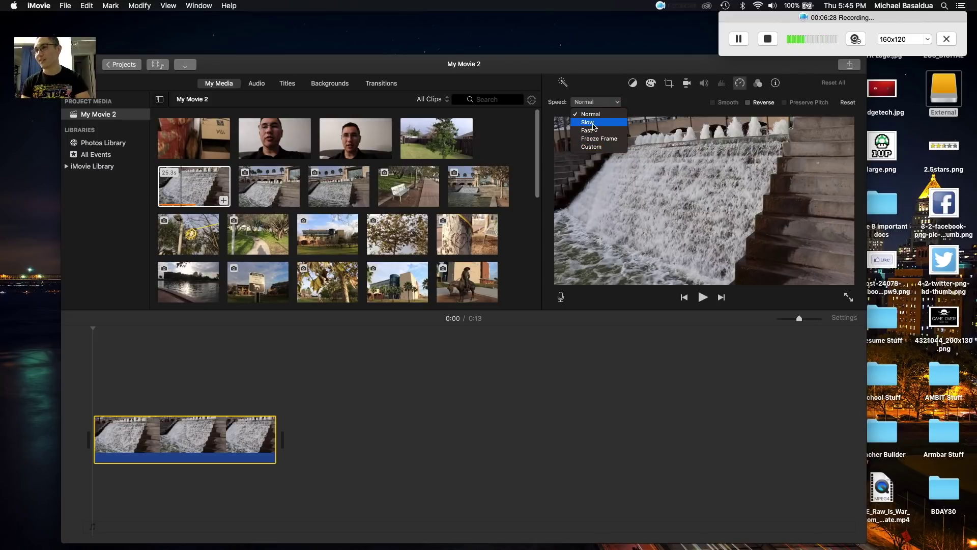
# - Set the waterfall clip's speed to Slow and preview the slowed footage from the start
pyautogui.click(595, 101)
pyautogui.click(595, 93)
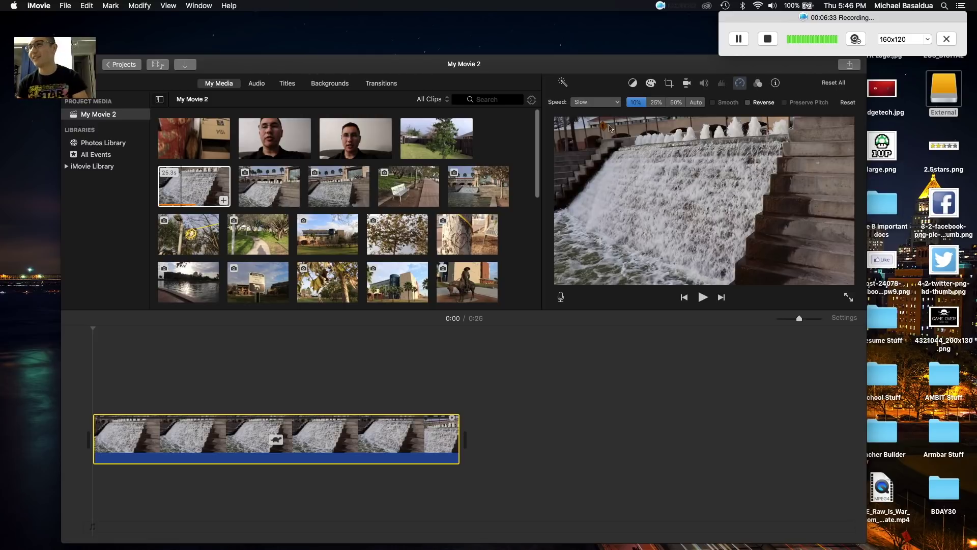
pyautogui.click(92, 328)
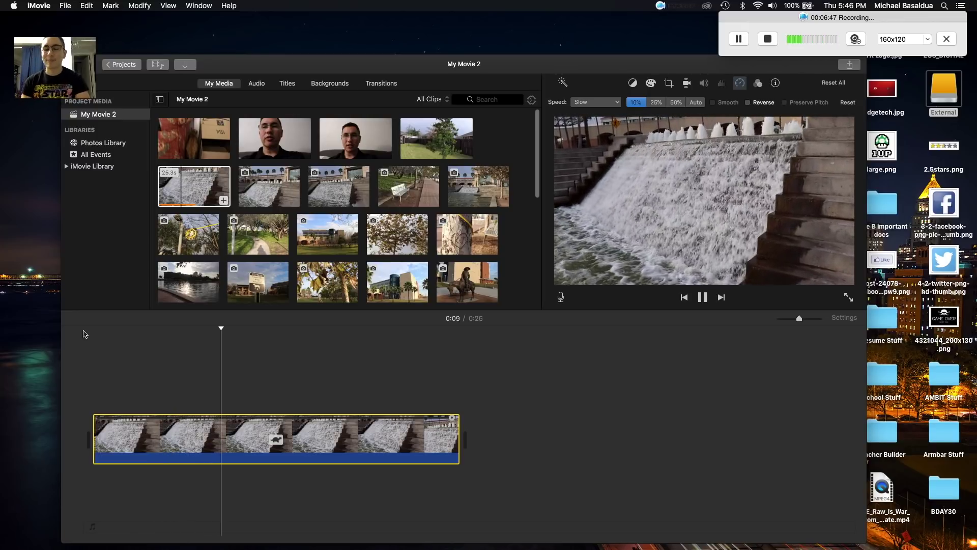
pyautogui.press('space')
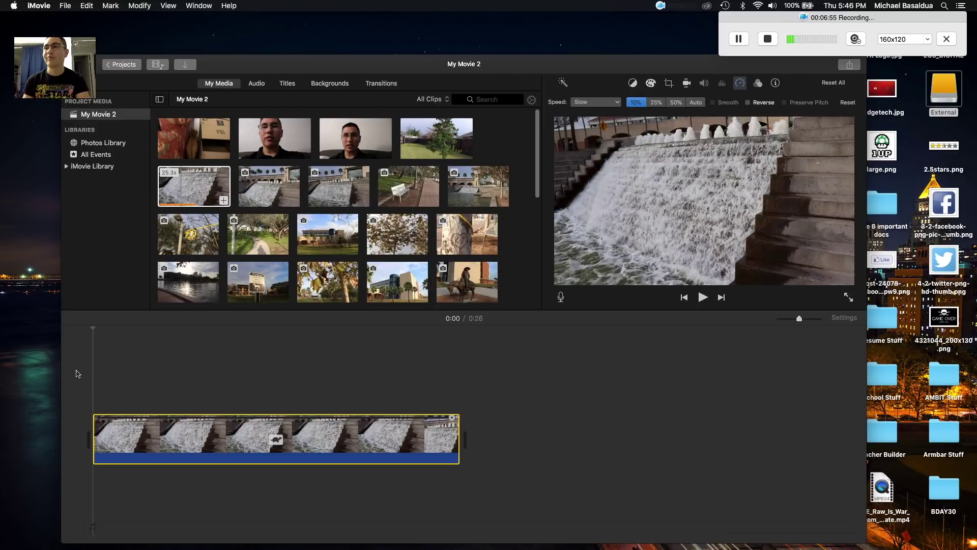
pyautogui.press('space')
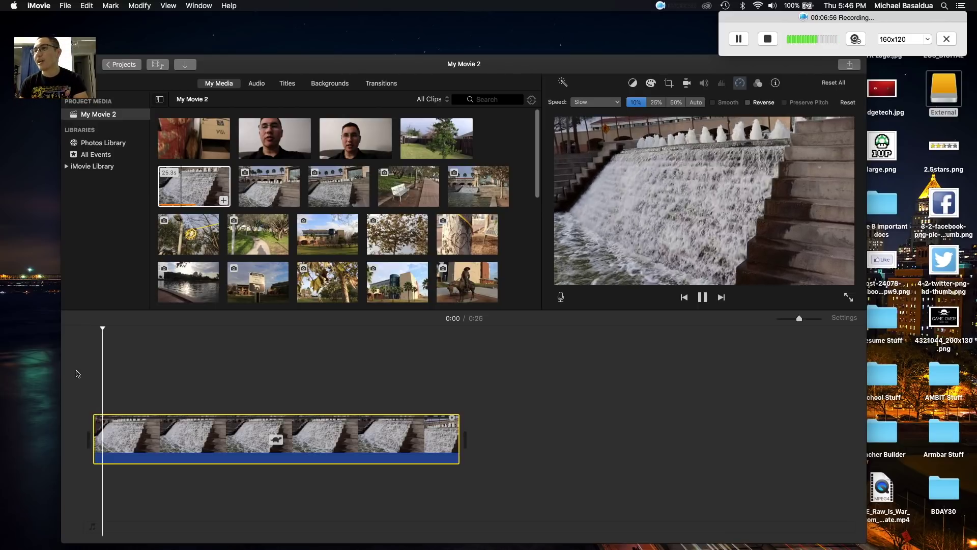
pyautogui.press('space')
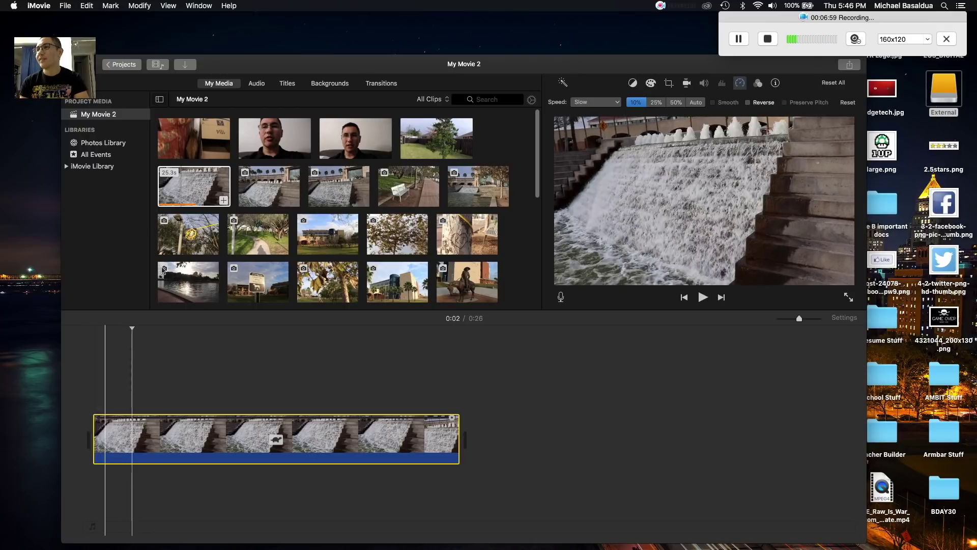
# - Set the waterfall clip's slow-motion speed to 25% and play a few seconds of it
pyautogui.click(655, 102)
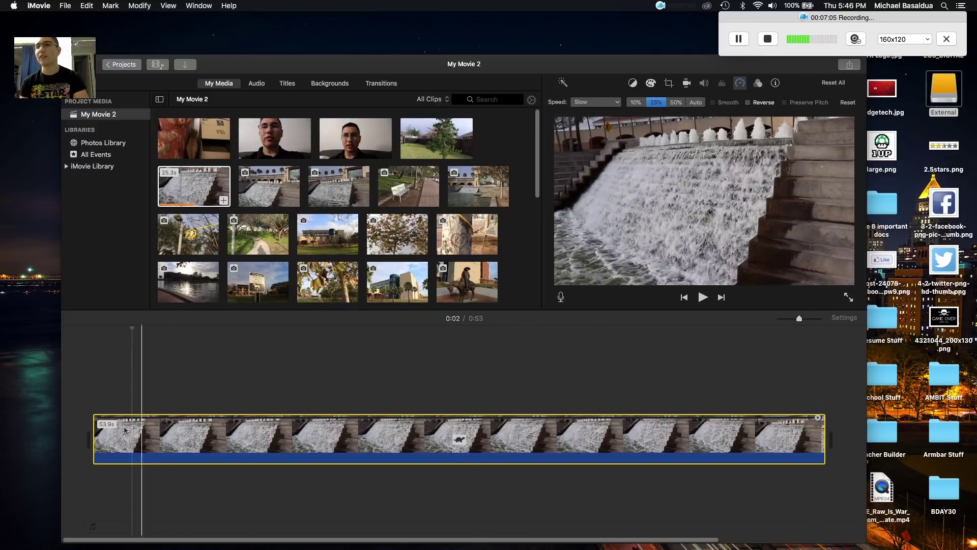
pyautogui.press('space')
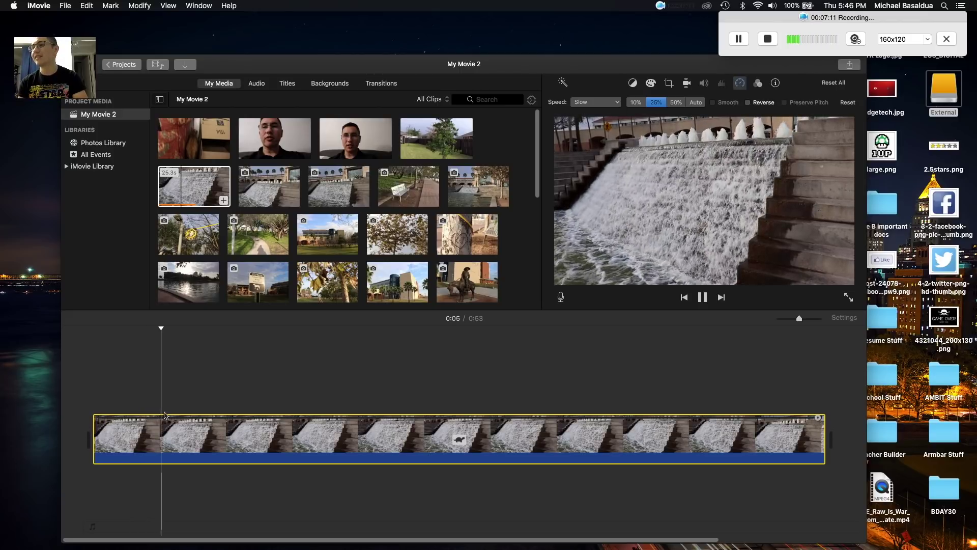
pyautogui.press('space')
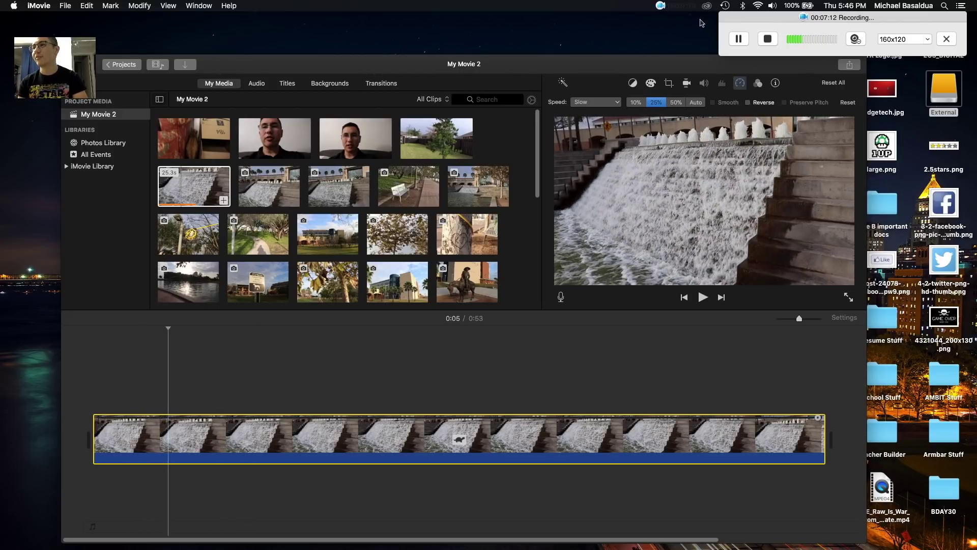
# - Change the waterfall clip's slow-motion speed to 50% and preview it from the start of the timeline
pyautogui.click(676, 102)
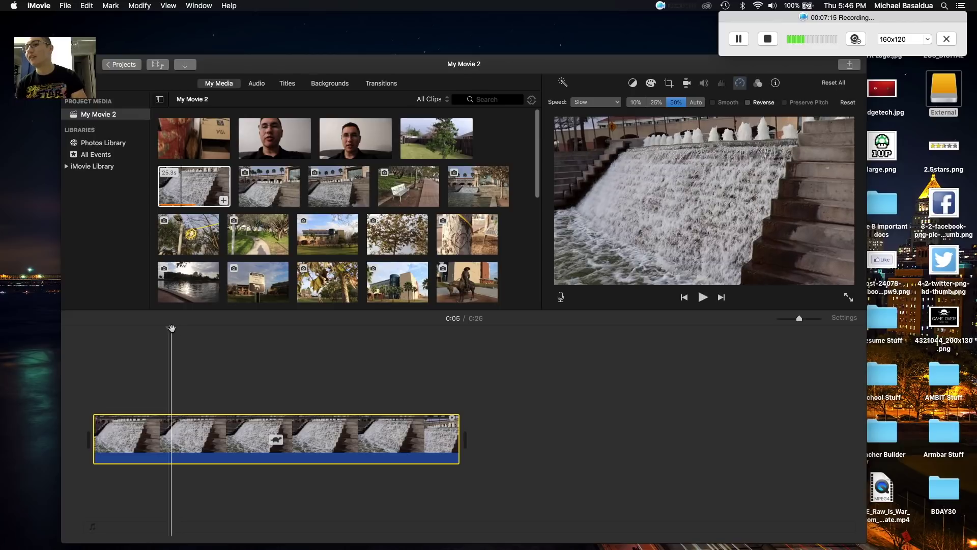
pyautogui.moveTo(172, 328); pyautogui.dragTo(93, 331)
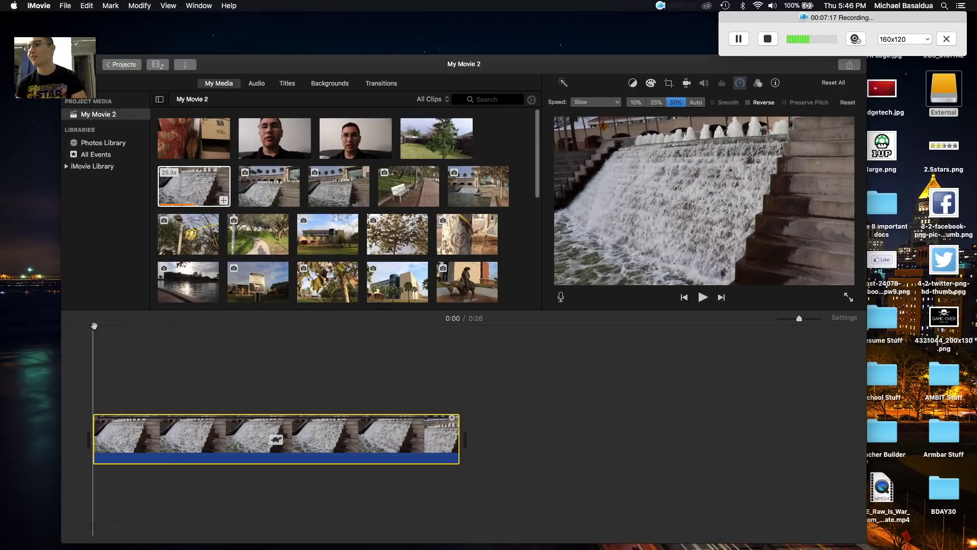
pyautogui.press('space')
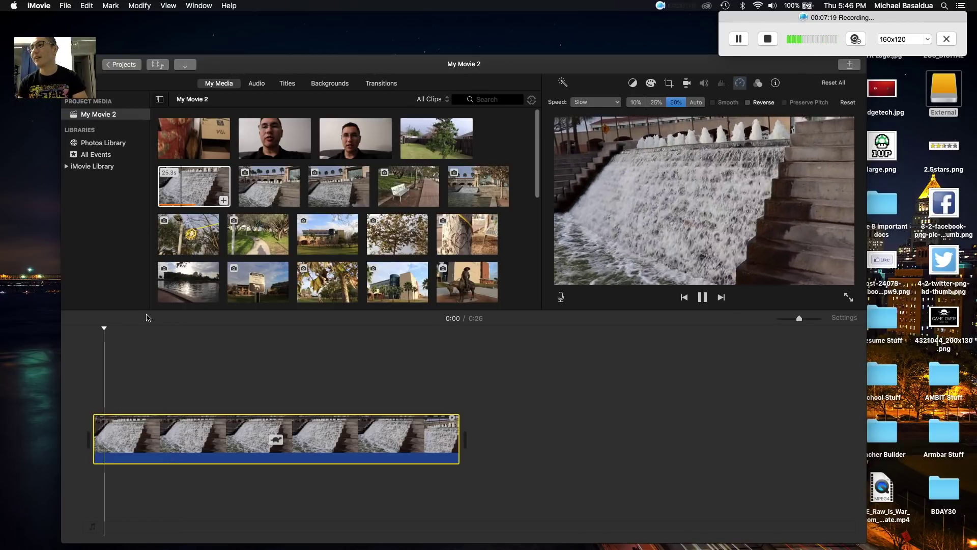
pyautogui.press('space')
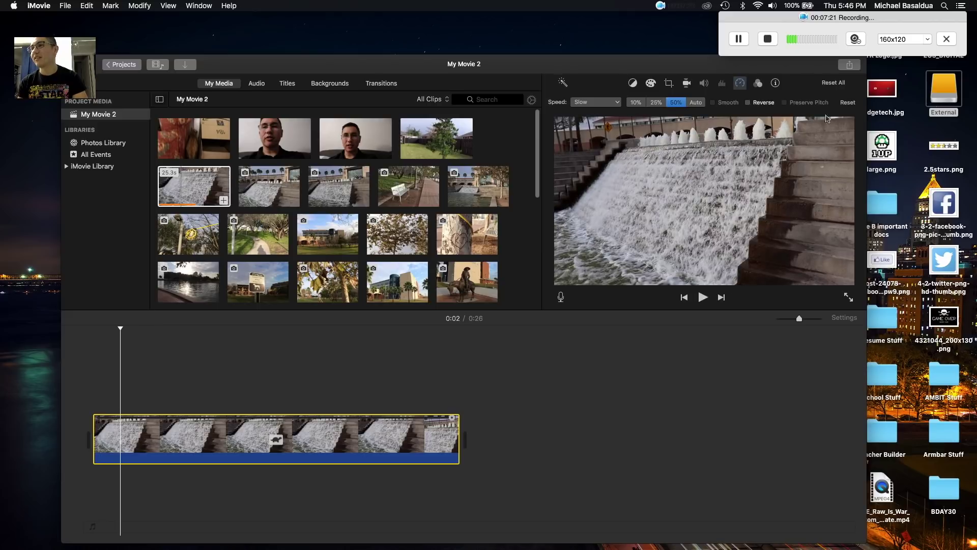
# - Reset the waterfall clip's speed to Normal and preview its opening seconds for comparison
pyautogui.click(694, 100)
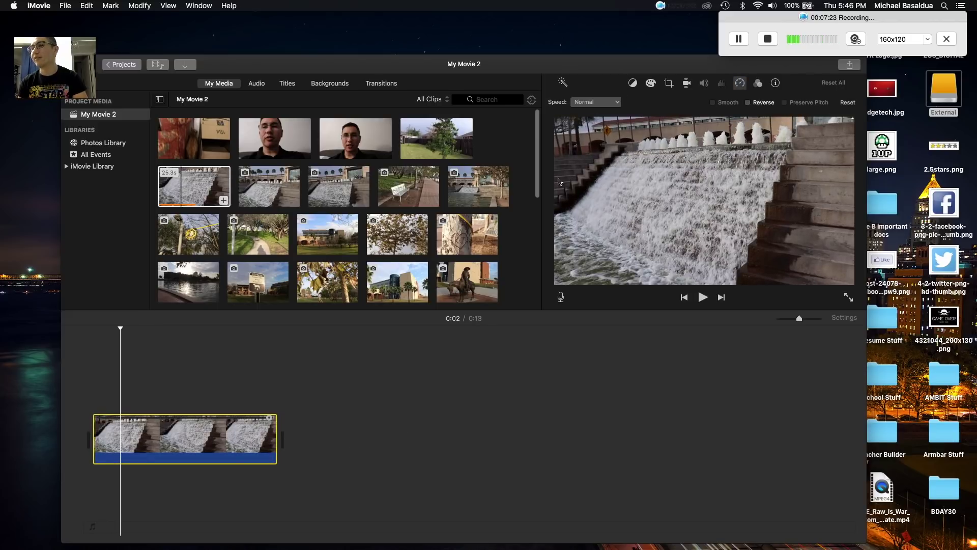
pyautogui.click(122, 328)
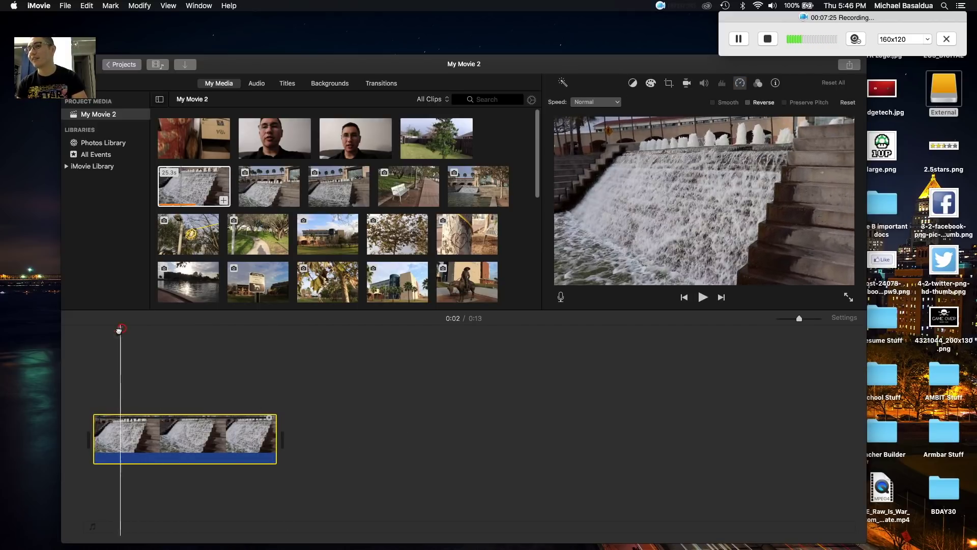
pyautogui.press('\\')
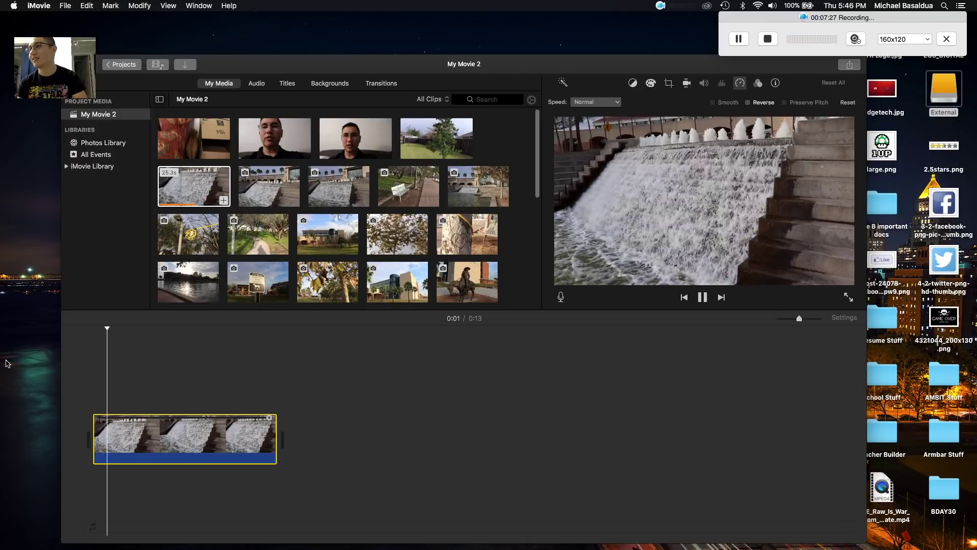
pyautogui.press('space')
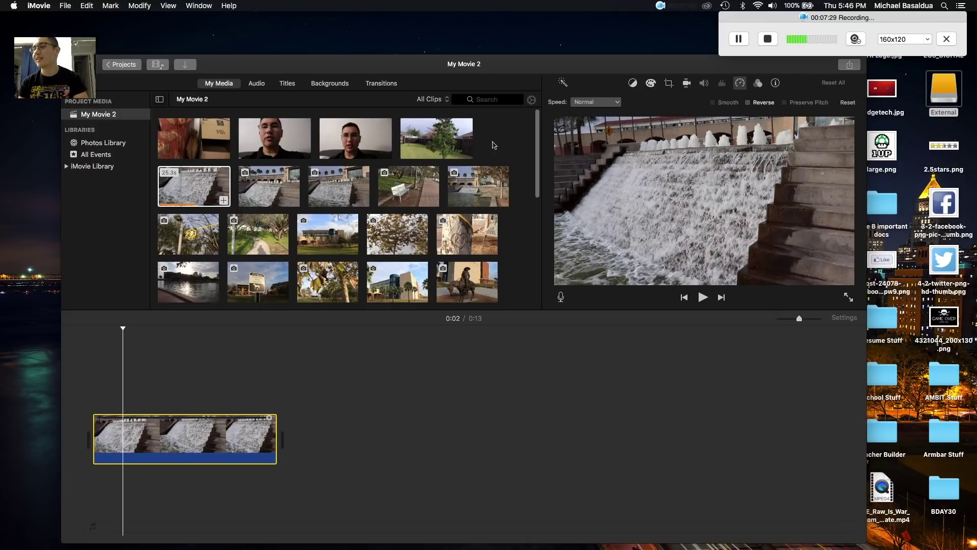
# - Set the waterfall clip to Slow, switch between 50% and 25%, settle on 50% and preview the opening
pyautogui.click(586, 123)
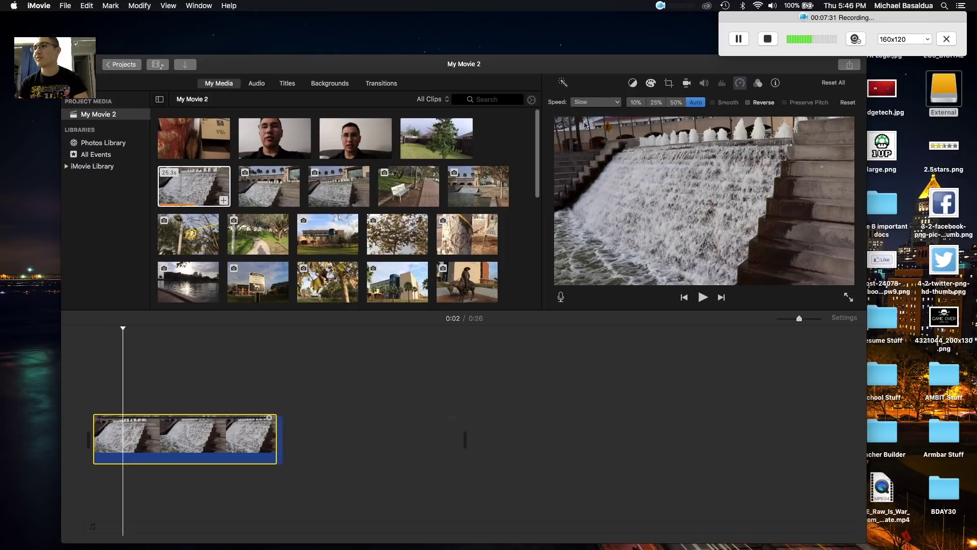
pyautogui.click(677, 104)
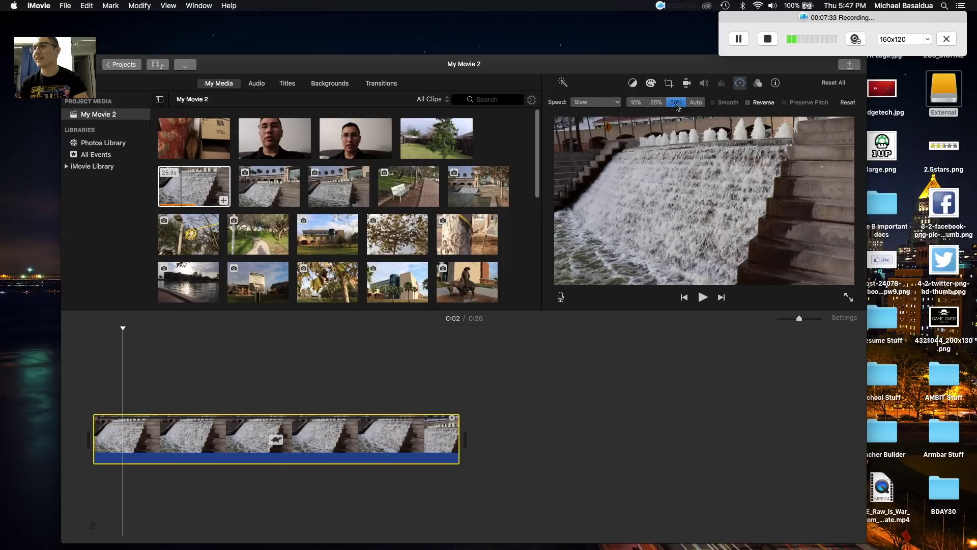
pyautogui.click(656, 103)
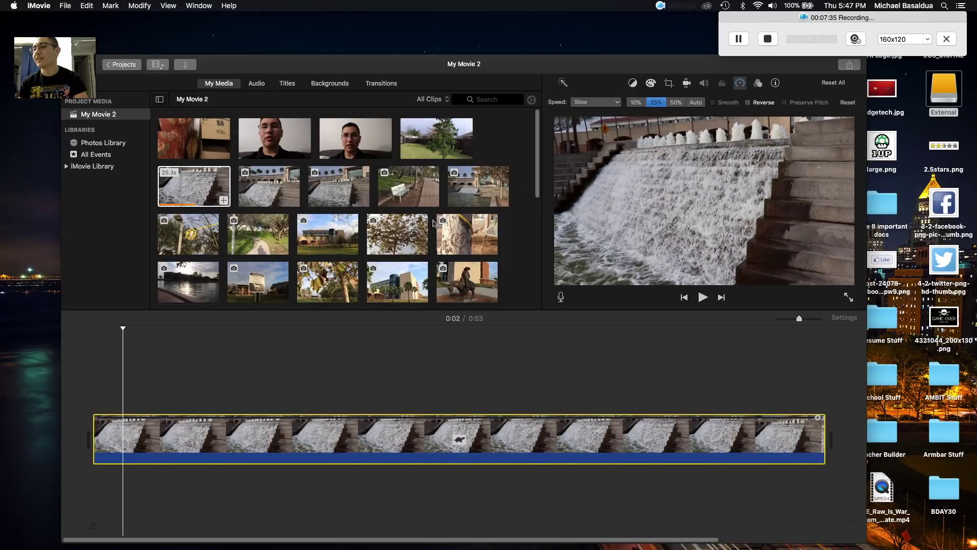
pyautogui.click(676, 102)
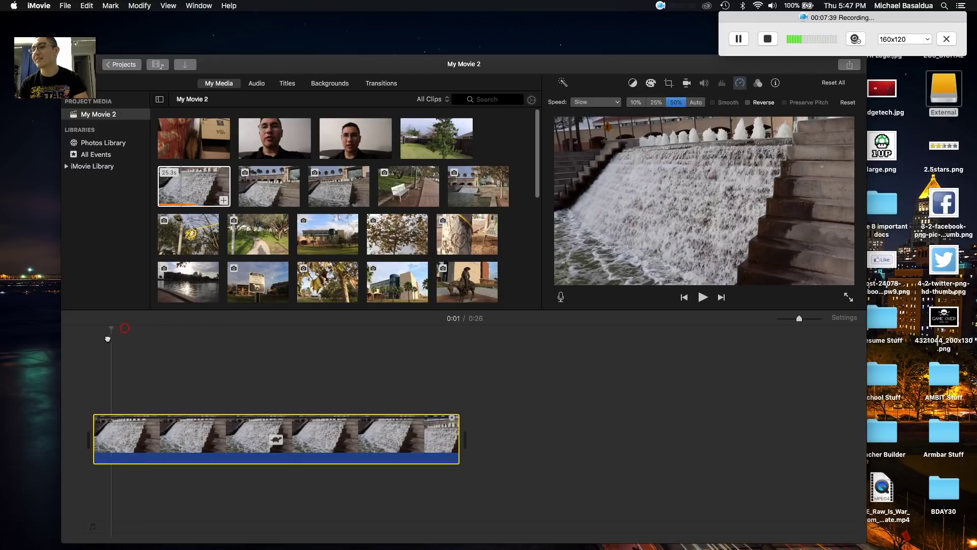
pyautogui.press('\\')
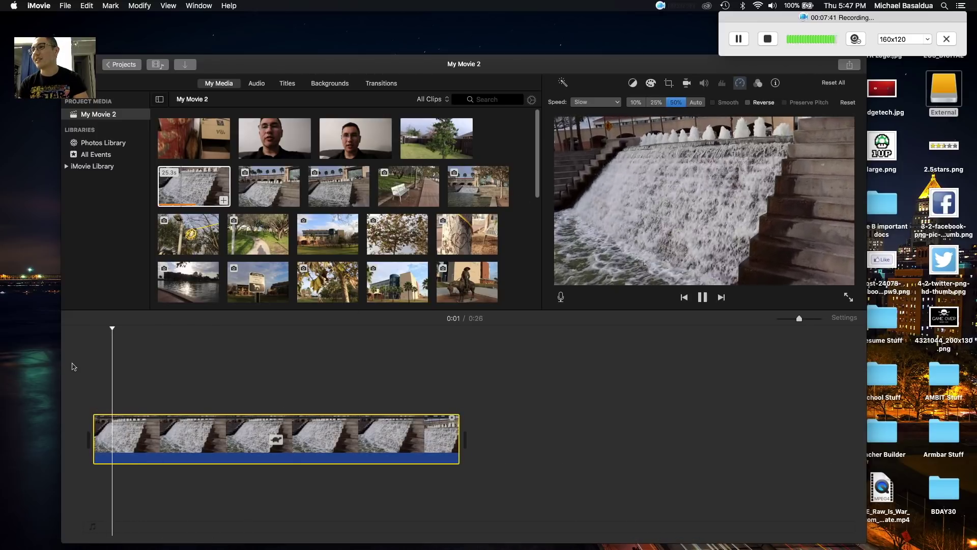
pyautogui.press('space')
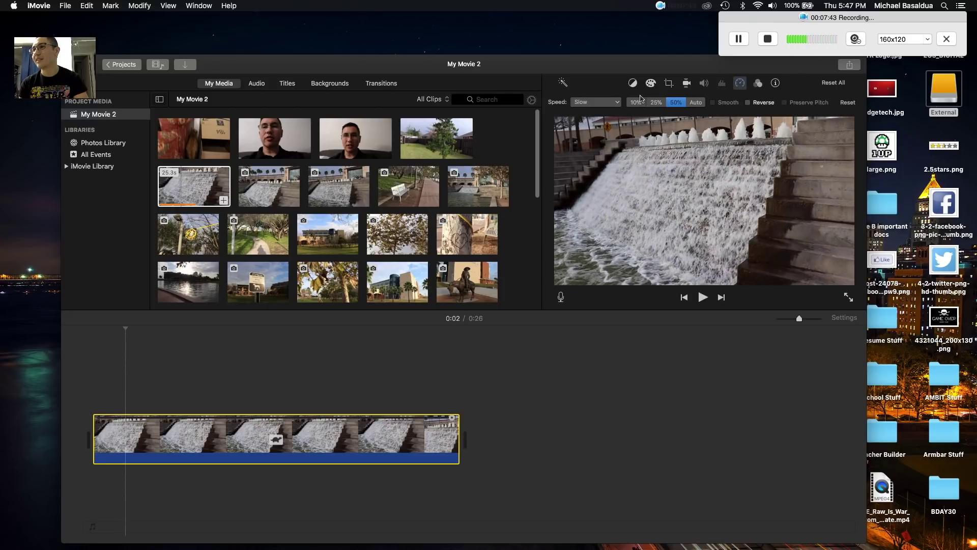
# - Set the waterfall clip's slow-motion speed to 10% and play part of it
pyautogui.click(635, 103)
pyautogui.press('space')
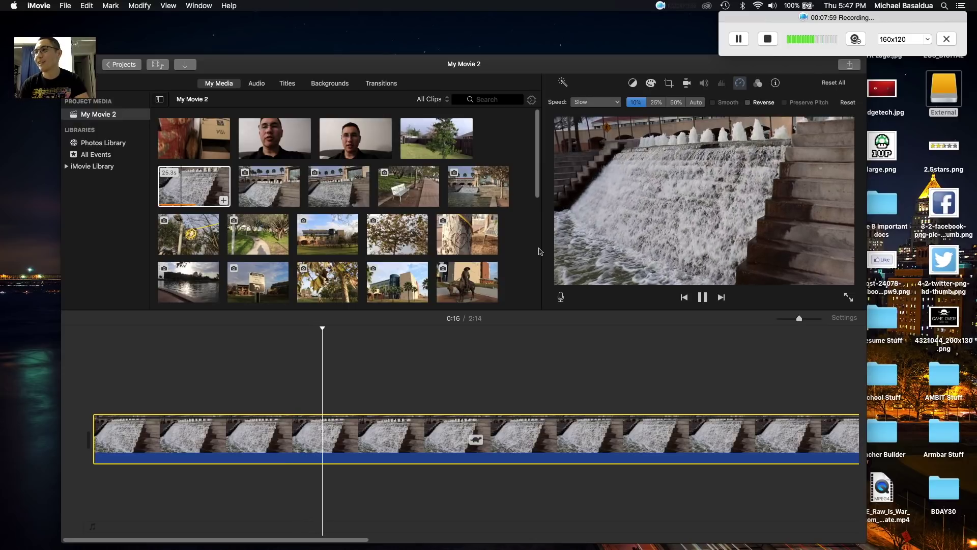
pyautogui.press('space')
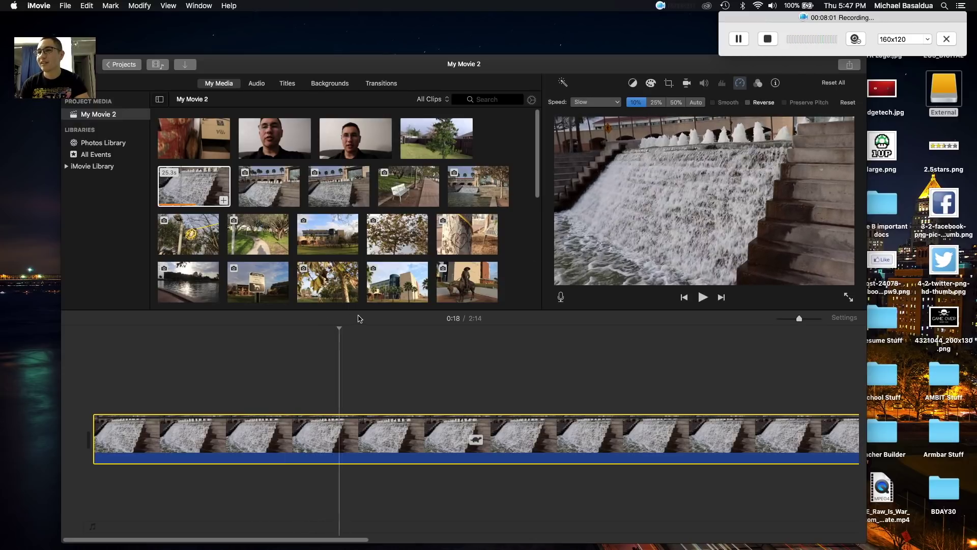
# - Return the waterfall clip's slow-motion speed to 50% and briefly play it from the start of the timeline
pyautogui.click(677, 103)
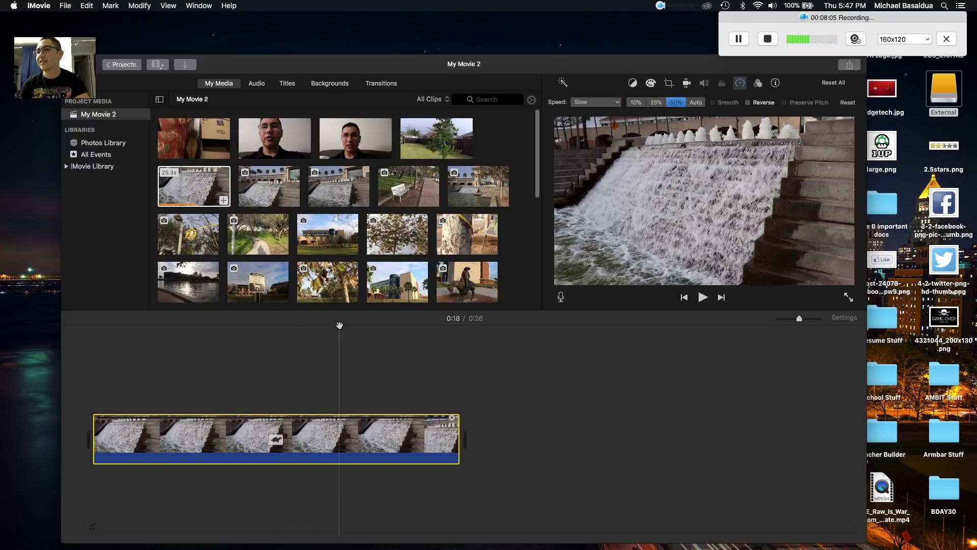
pyautogui.press('space')
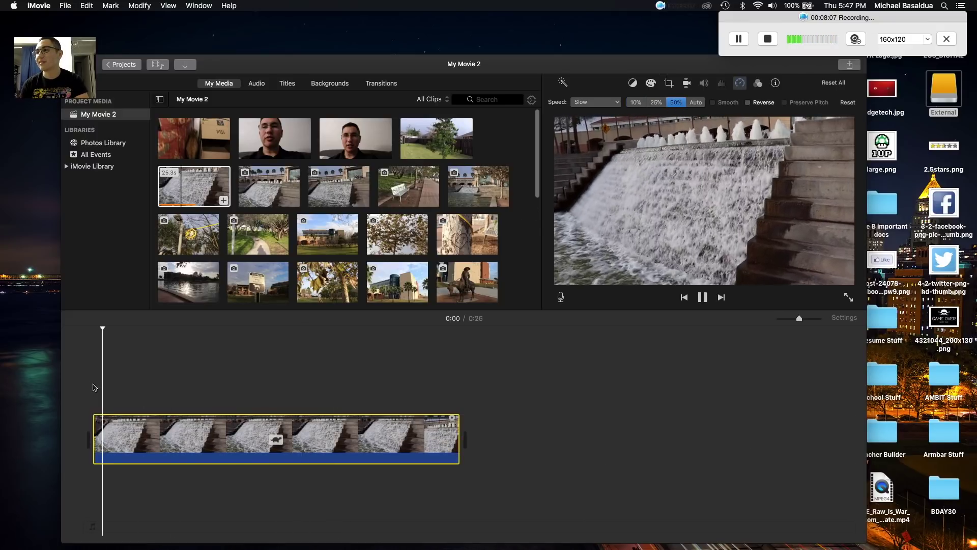
pyautogui.press('space')
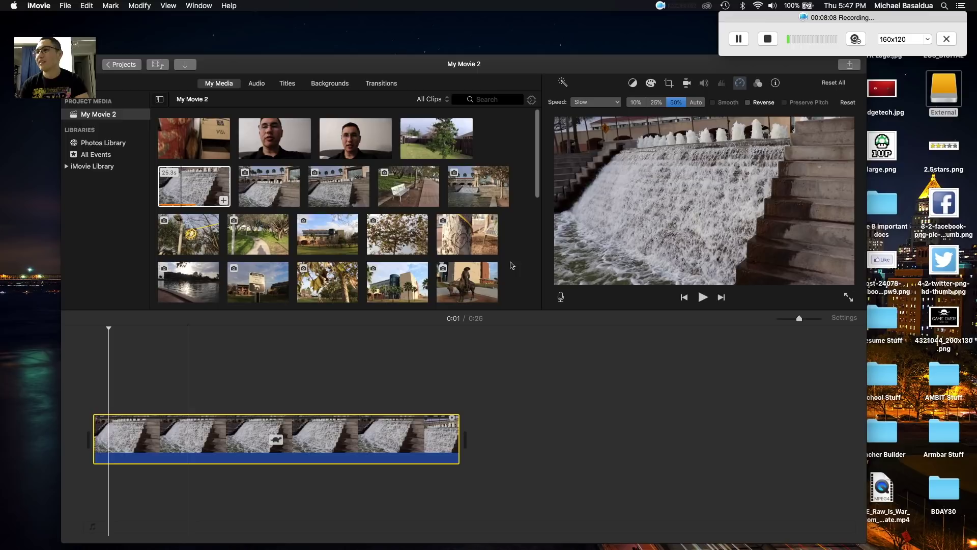
# - Crop the waterfall clip with Crop to Fill, framing the fountain jets and the upper part of the falls
pyautogui.click(671, 84)
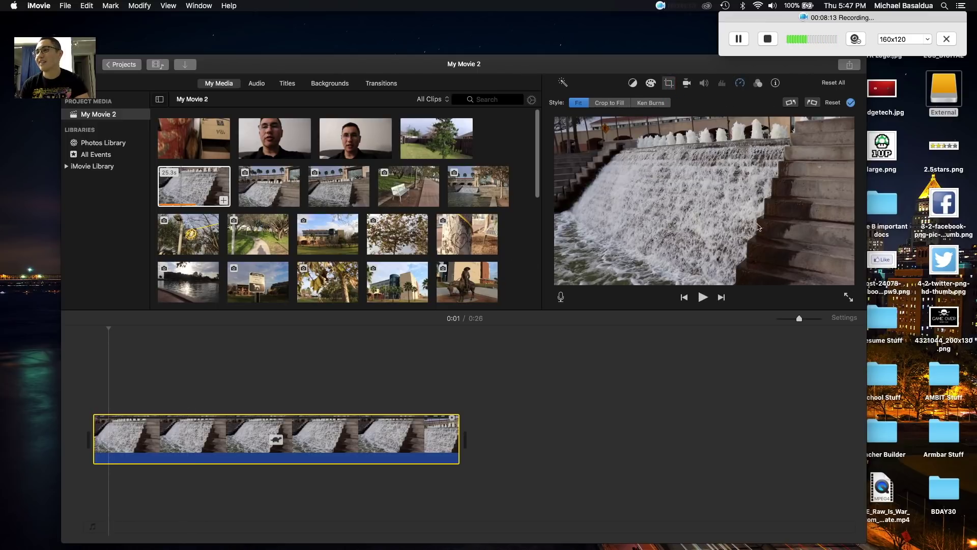
pyautogui.click(596, 105)
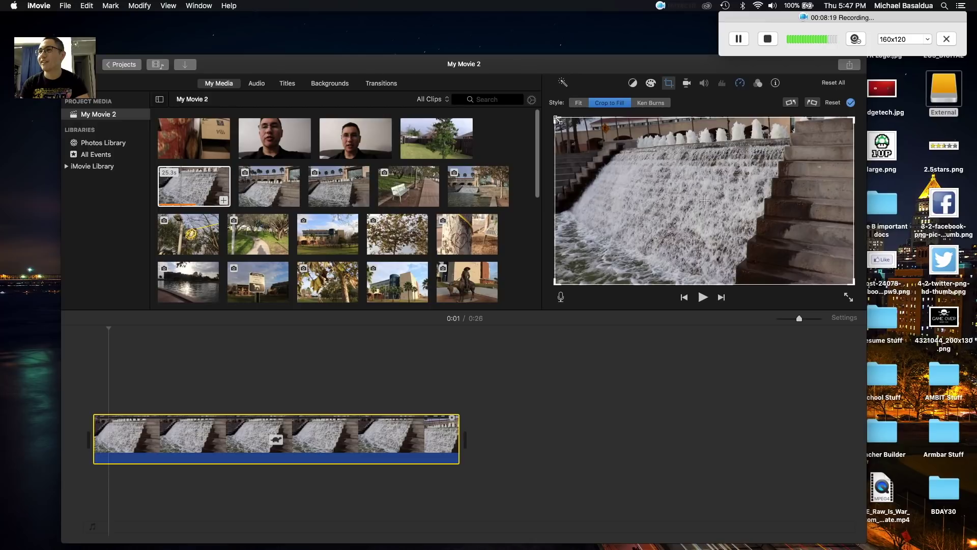
pyautogui.moveTo(556, 118); pyautogui.dragTo(697, 203)
pyautogui.moveTo(772, 227); pyautogui.dragTo(695, 141)
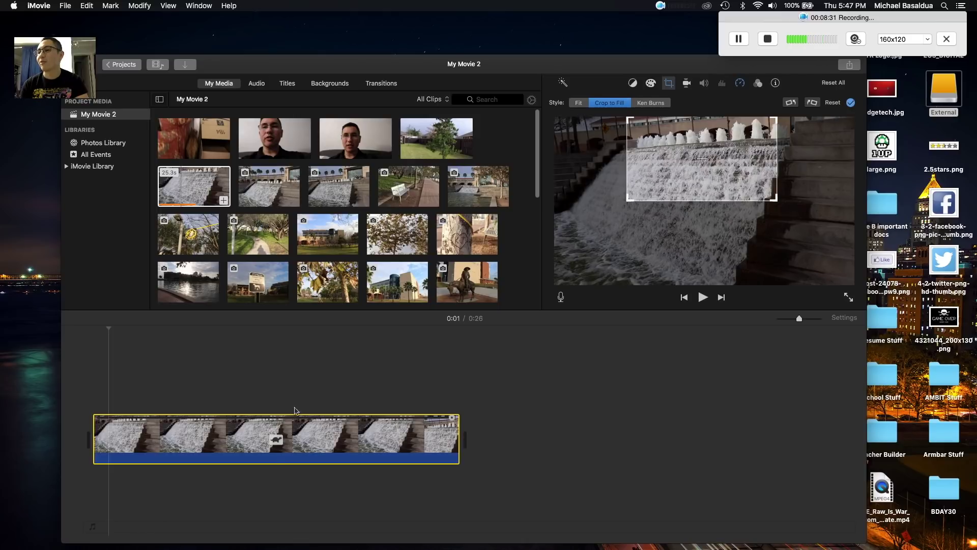
# - Play the cropped waterfall clip to check the framing and return the playhead to the start of the timeline
pyautogui.press('space')
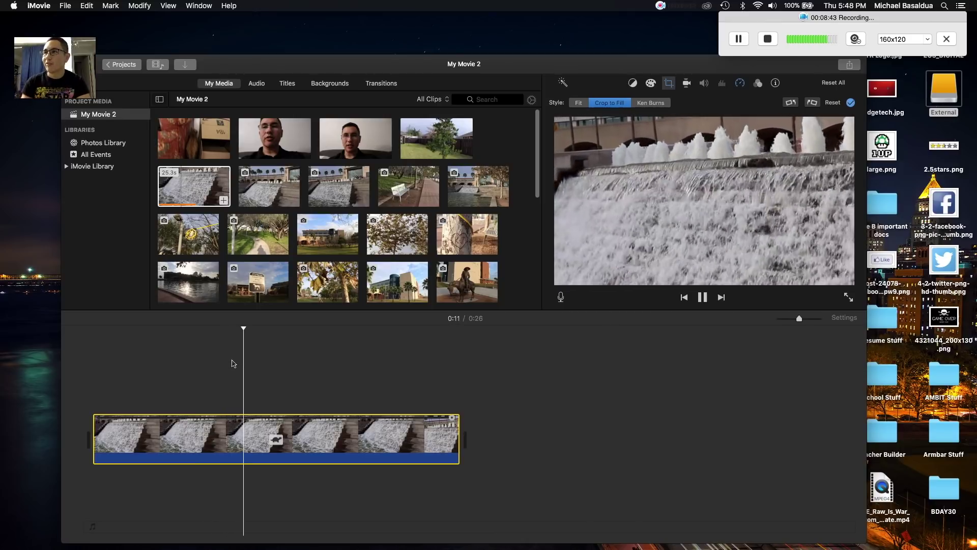
pyautogui.press('space')
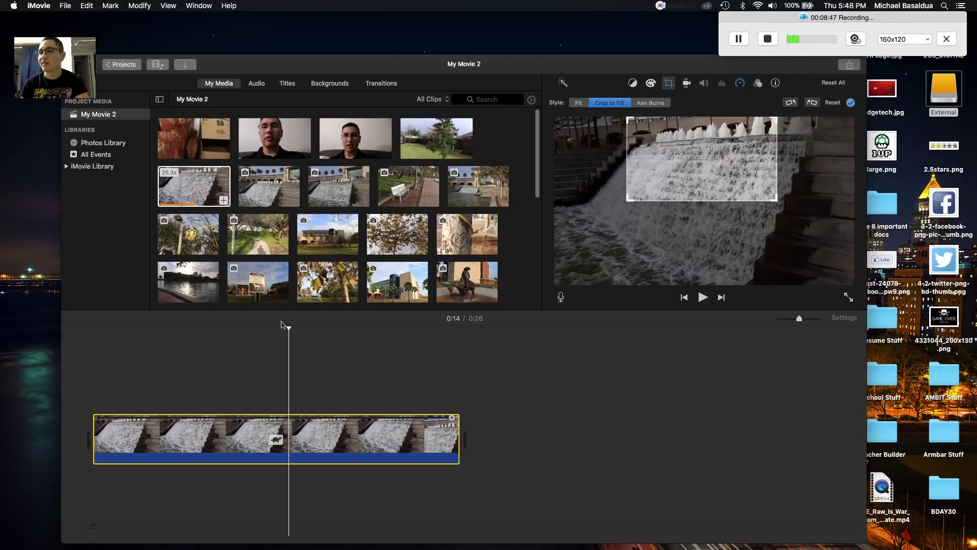
pyautogui.moveTo(289, 330); pyautogui.dragTo(21, 377)
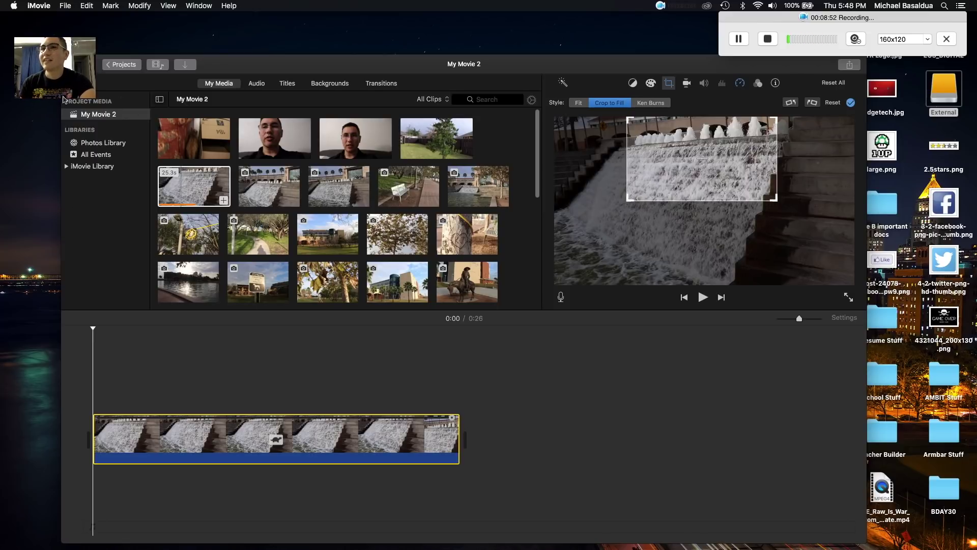
pyautogui.click(32, 6)
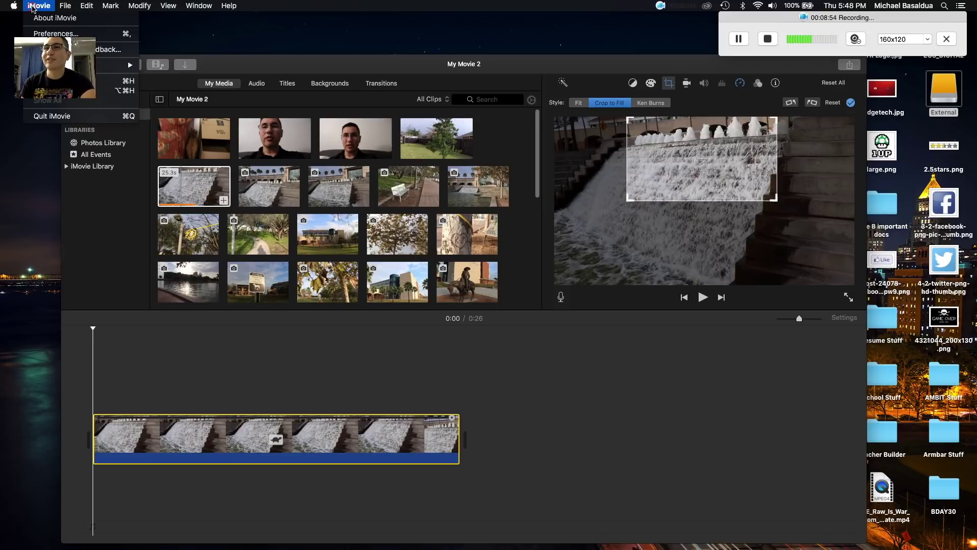
pyautogui.moveTo(140, 6)
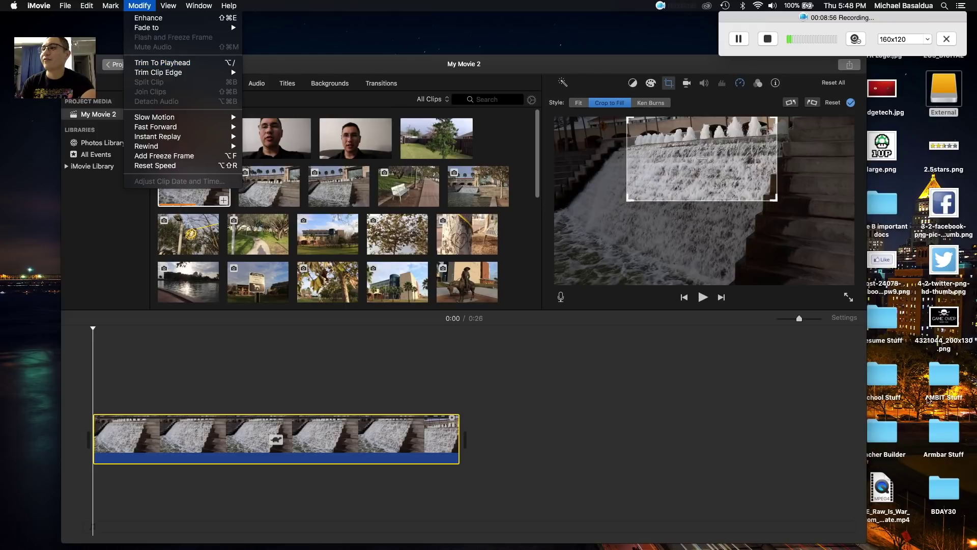
pyautogui.click(619, 70)
# - Add Nimbus.mp3 from the desktop folder Youtbue 2018 Music to the timeline beneath the waterfall clip and close the folder
pyautogui.moveTo(621, 66); pyautogui.dragTo(546, 52)
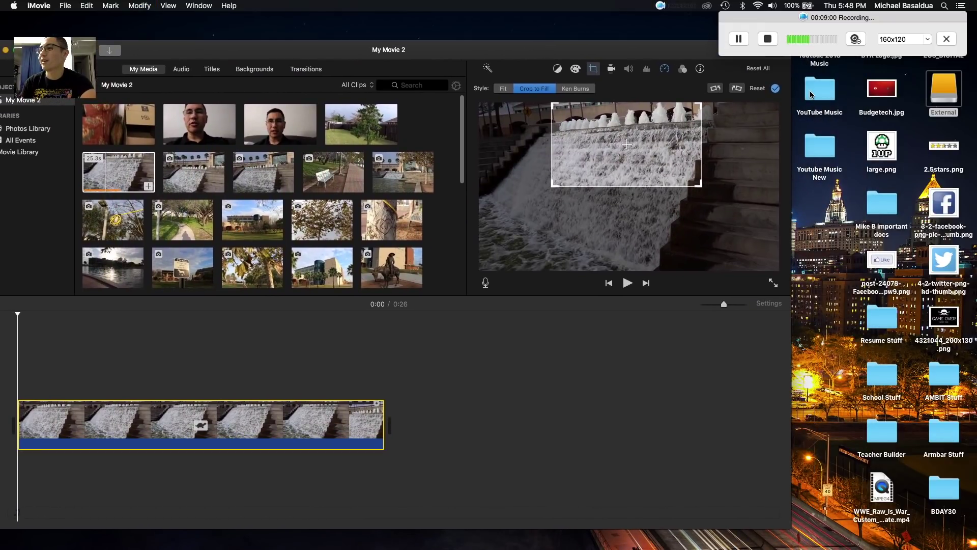
pyautogui.doubleClick(810, 65)
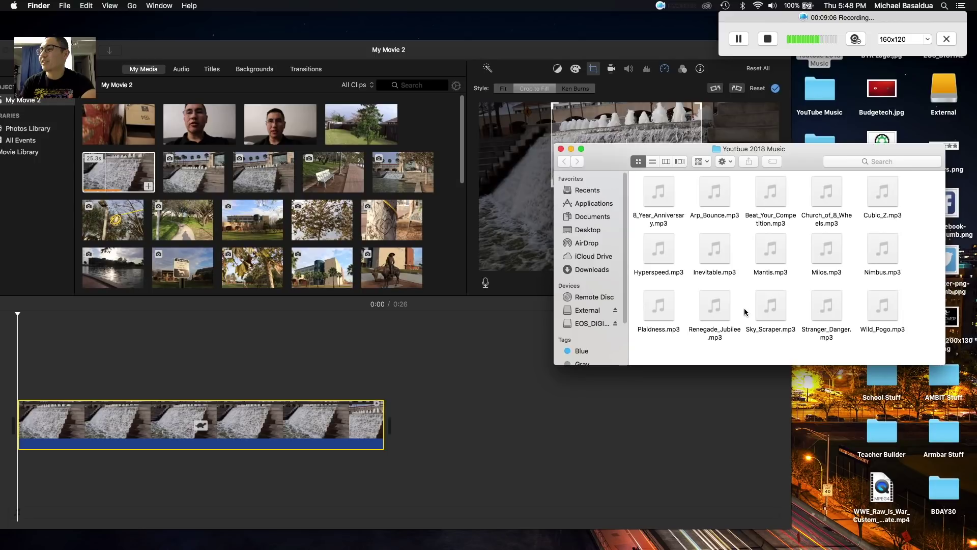
pyautogui.moveTo(880, 260); pyautogui.dragTo(154, 490)
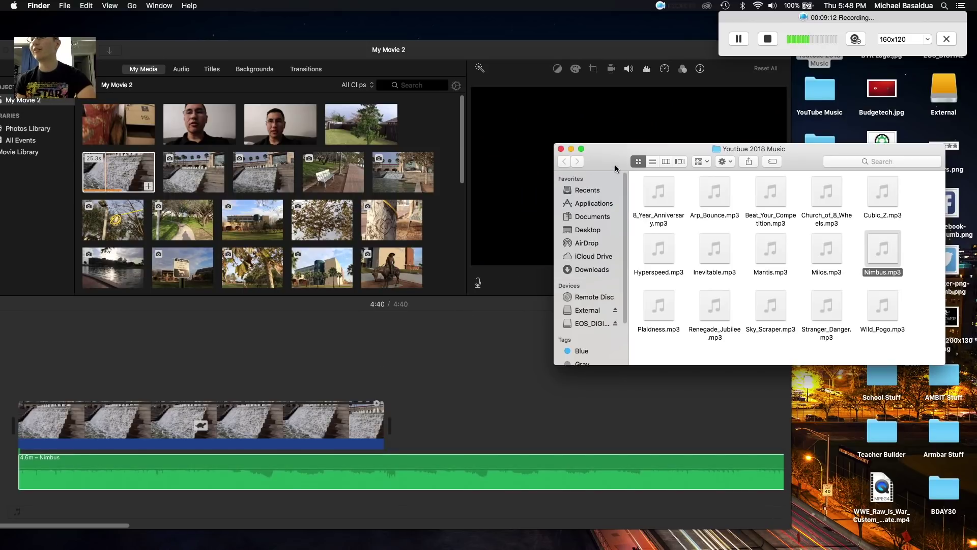
pyautogui.click(561, 149)
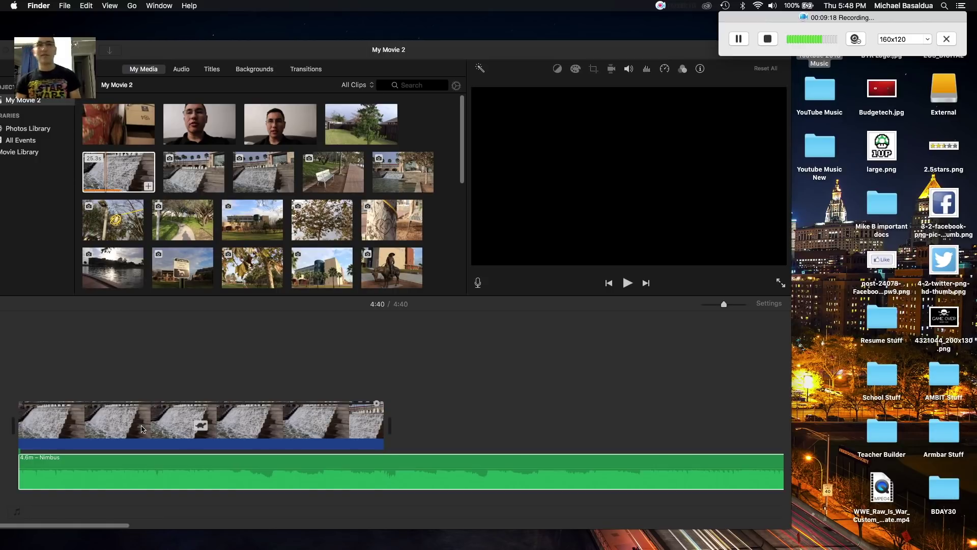
# - Play the opening seconds of the movie to hear the Nimbus track with the waterfall clip
pyautogui.click(116, 460)
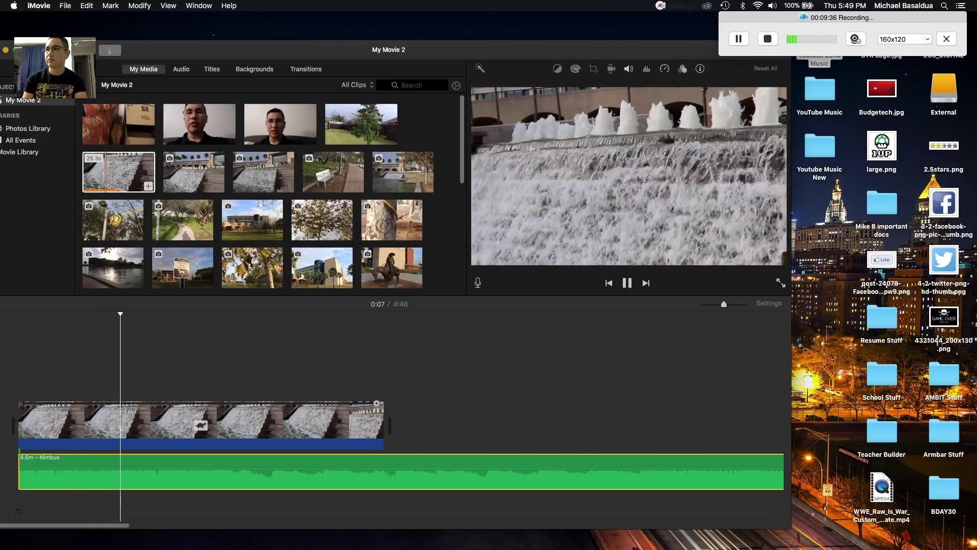
pyautogui.press('space')
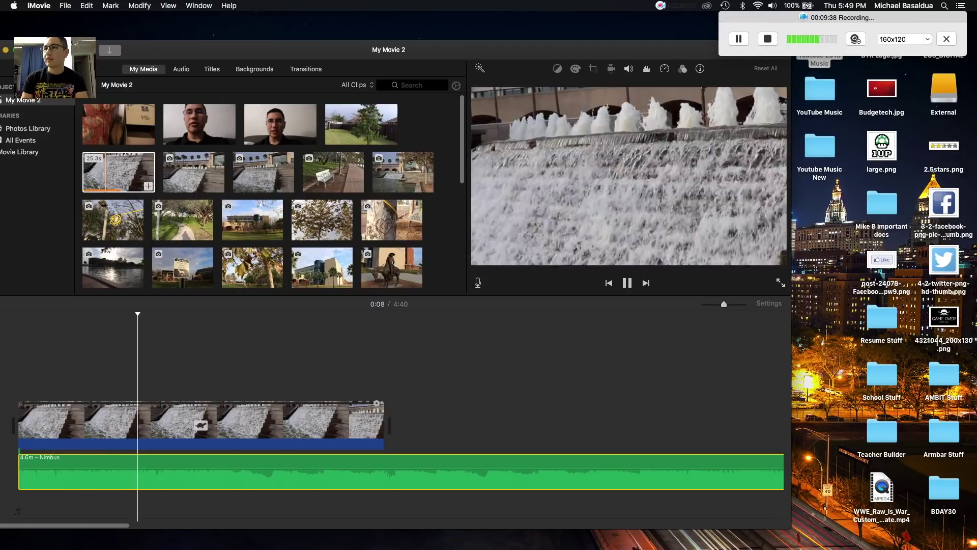
pyautogui.press('space')
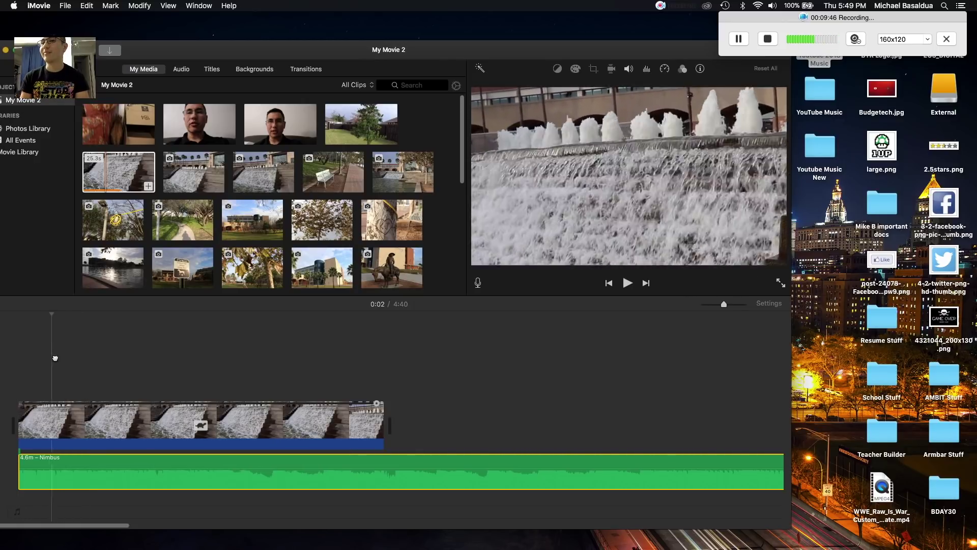
# - Split the waterfall clip at about 0:04 on the timeline
pyautogui.rightClick(83, 412)
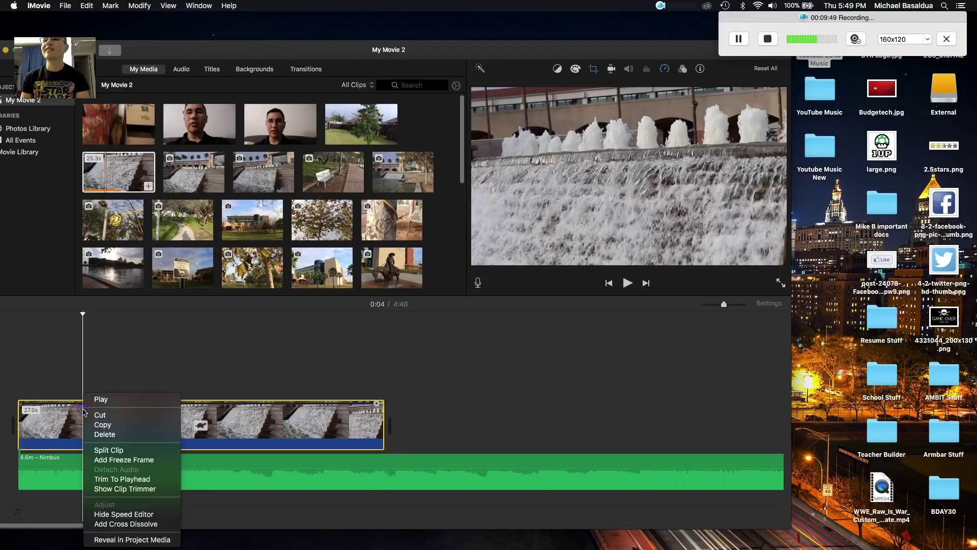
pyautogui.click(109, 450)
# - Enlarge the crop frame of the second waterfall segment so it covers most of the picture from the upper-left corner
pyautogui.click(150, 418)
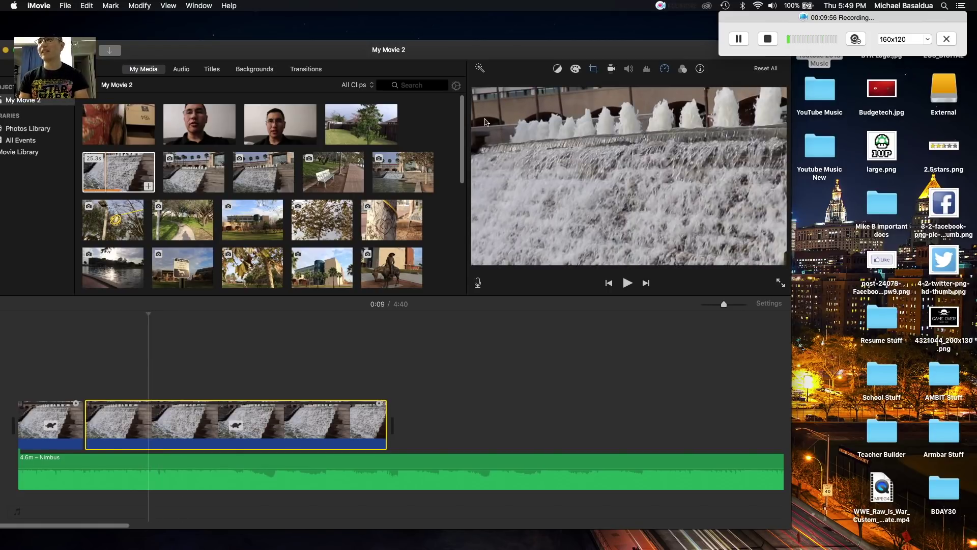
pyautogui.click(593, 71)
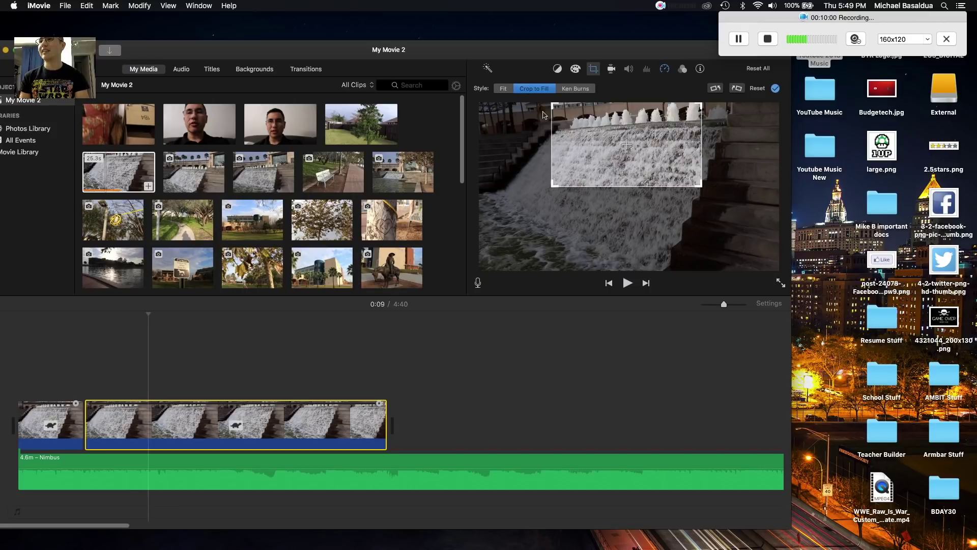
pyautogui.moveTo(553, 105); pyautogui.dragTo(512, 103)
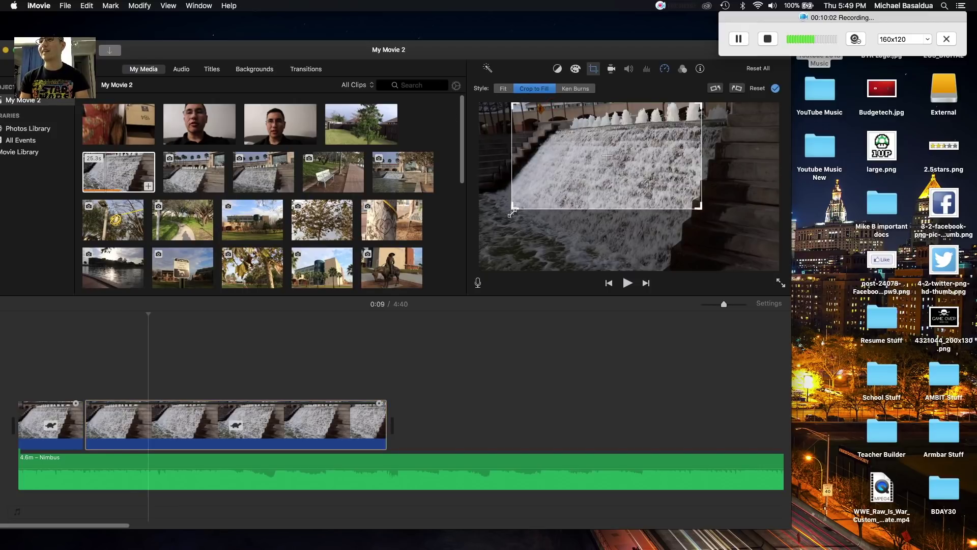
pyautogui.moveTo(514, 205); pyautogui.dragTo(437, 305)
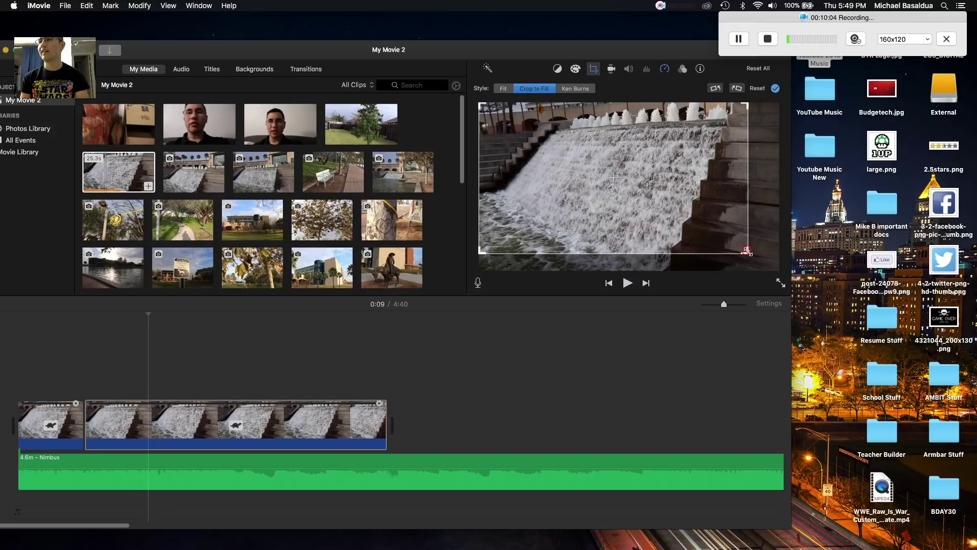
pyautogui.moveTo(747, 251); pyautogui.dragTo(733, 281)
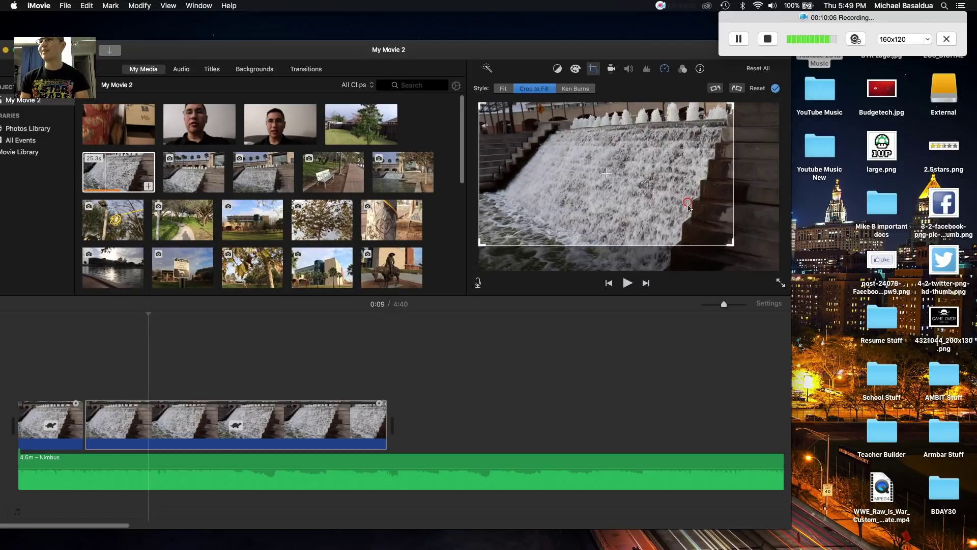
pyautogui.moveTo(689, 205); pyautogui.dragTo(686, 217)
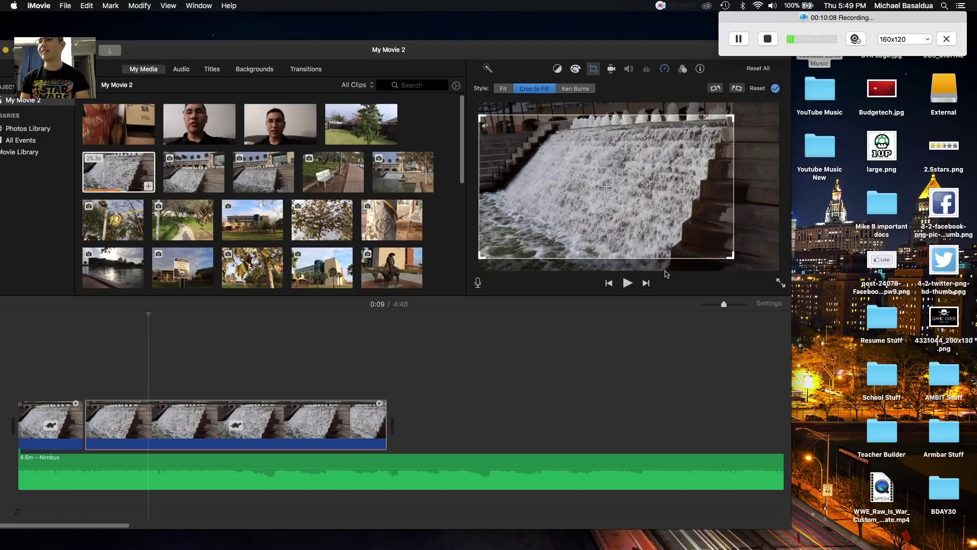
pyautogui.moveTo(609, 213); pyautogui.dragTo(607, 197)
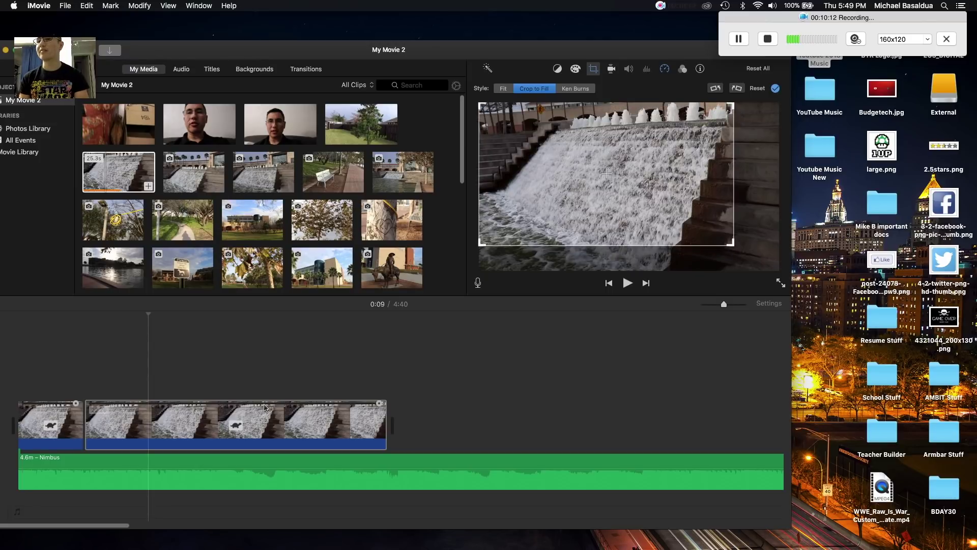
# - Play the timeline from the first waterfall segment into the second to review the change from tight to wide crop
pyautogui.click(247, 417)
pyautogui.click(201, 422)
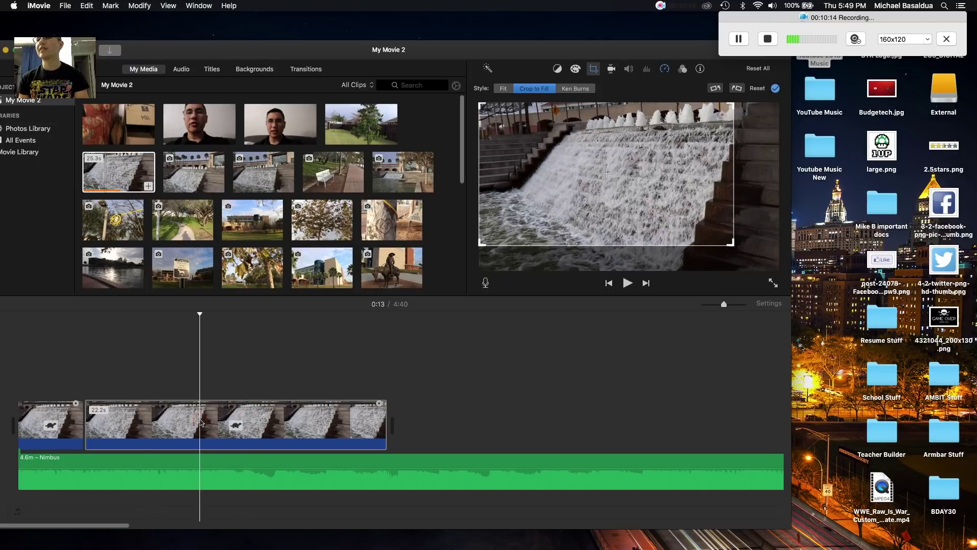
pyautogui.click(201, 422)
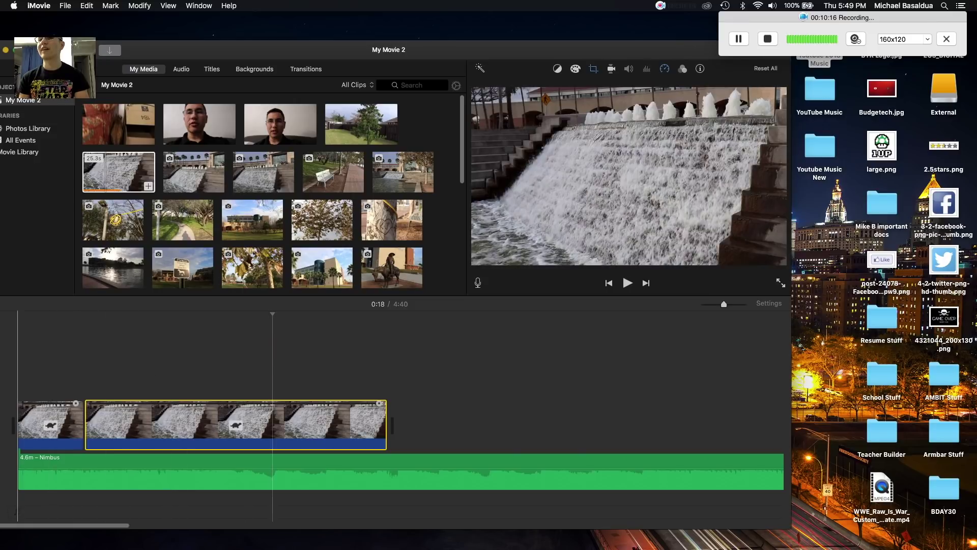
pyautogui.click(1, 343)
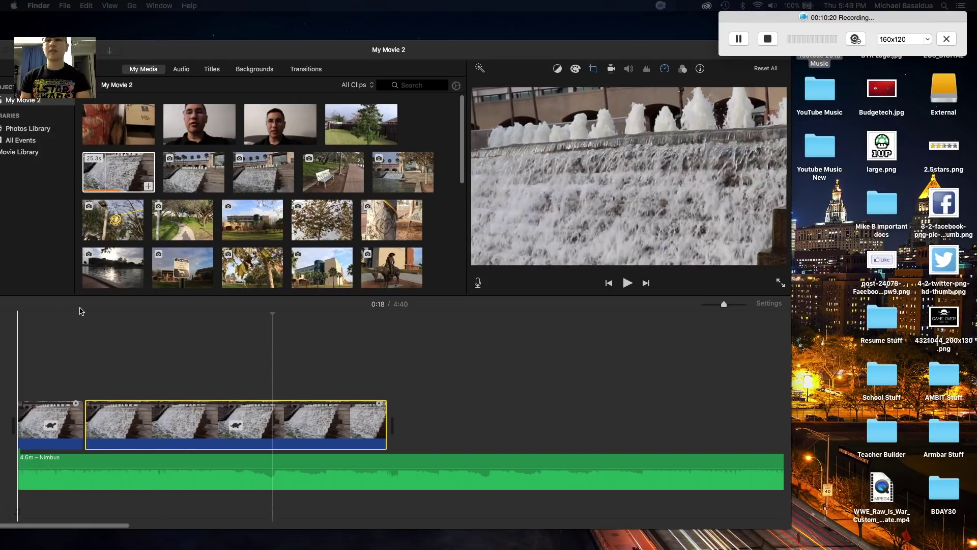
pyautogui.click(69, 329)
pyautogui.click(46, 405)
pyautogui.click(32, 369)
pyautogui.click(34, 315)
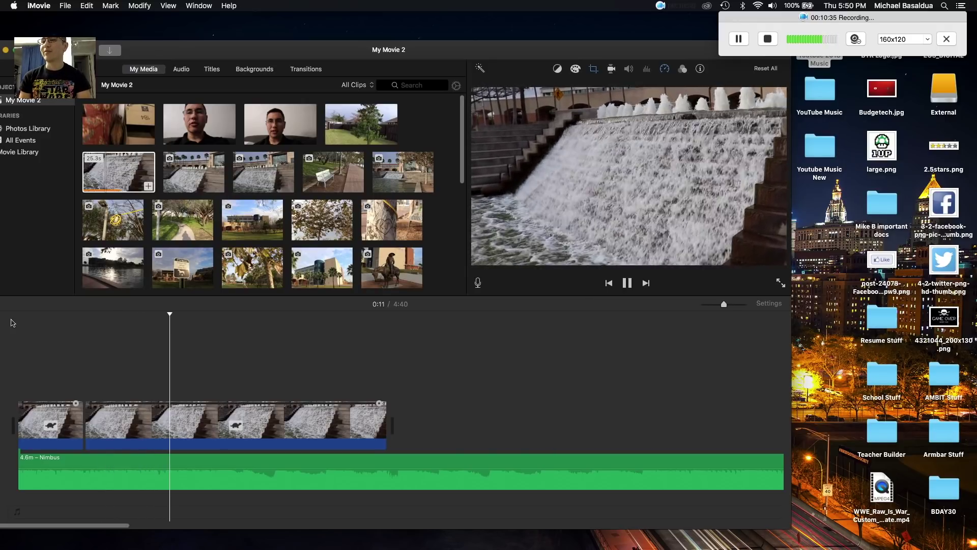
pyautogui.press('space')
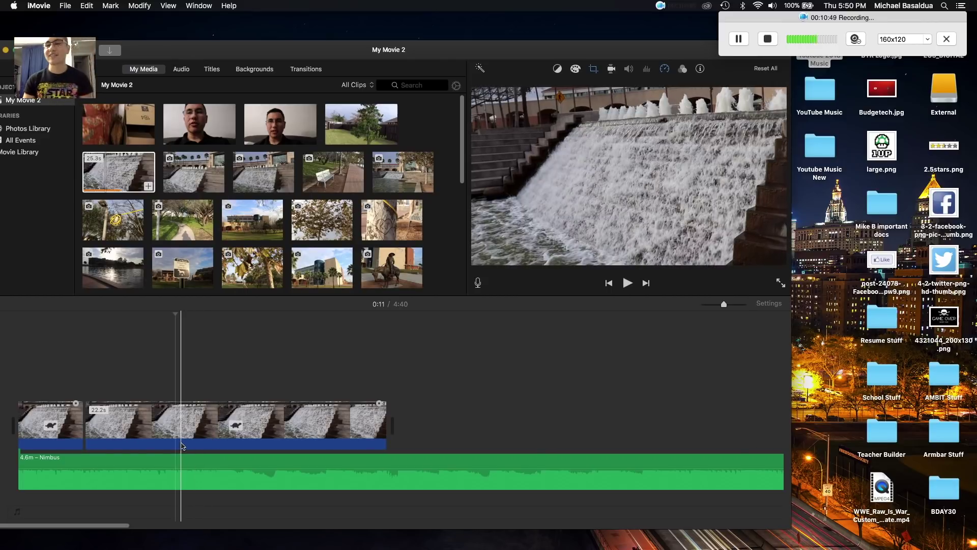
pyautogui.click(181, 231)
pyautogui.moveTo(173, 221); pyautogui.dragTo(407, 421)
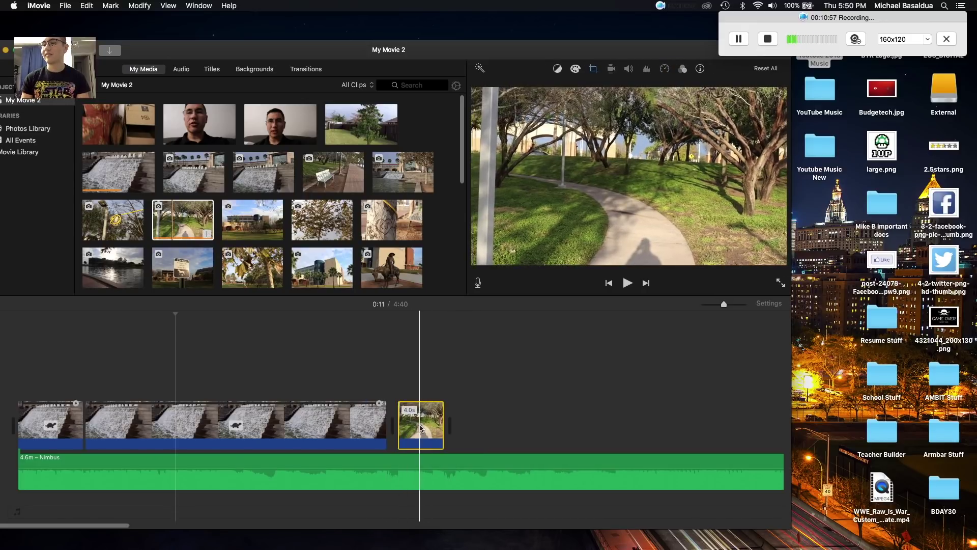
pyautogui.press('Delete')
# - Add the 22.7 s fountain clip after the second waterfall segment and strip out its detached audio
pyautogui.scroll(-10, 226, 266)
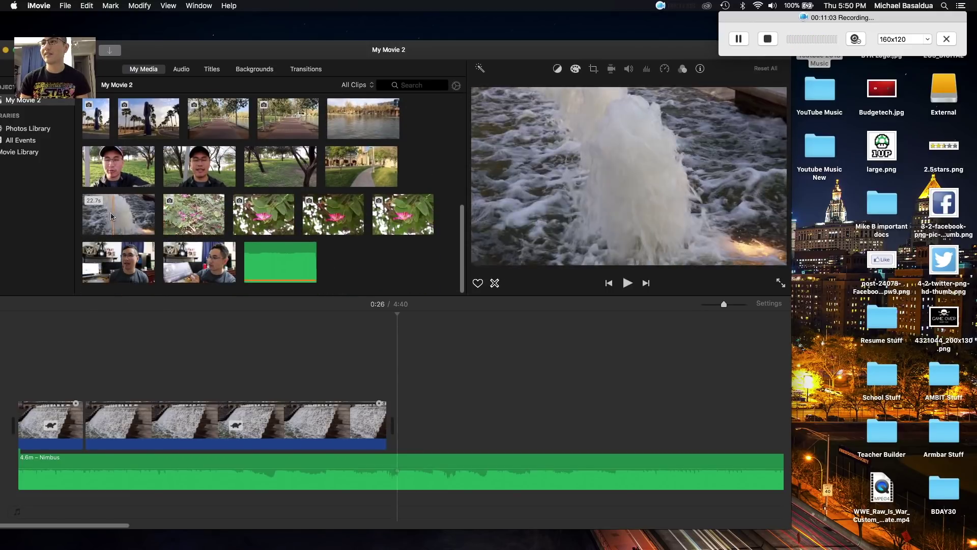
pyautogui.moveTo(105, 215); pyautogui.dragTo(393, 427)
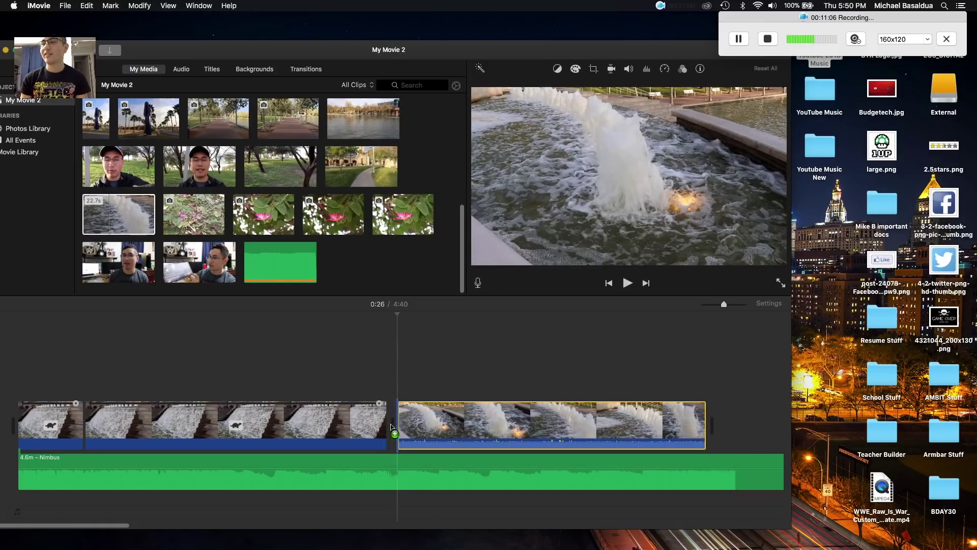
pyautogui.rightClick(437, 427)
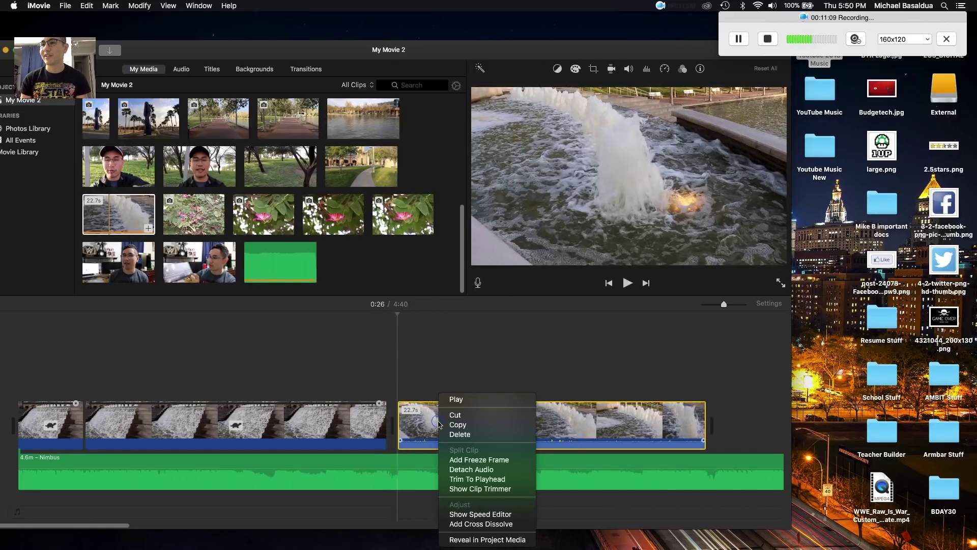
pyautogui.click(442, 472)
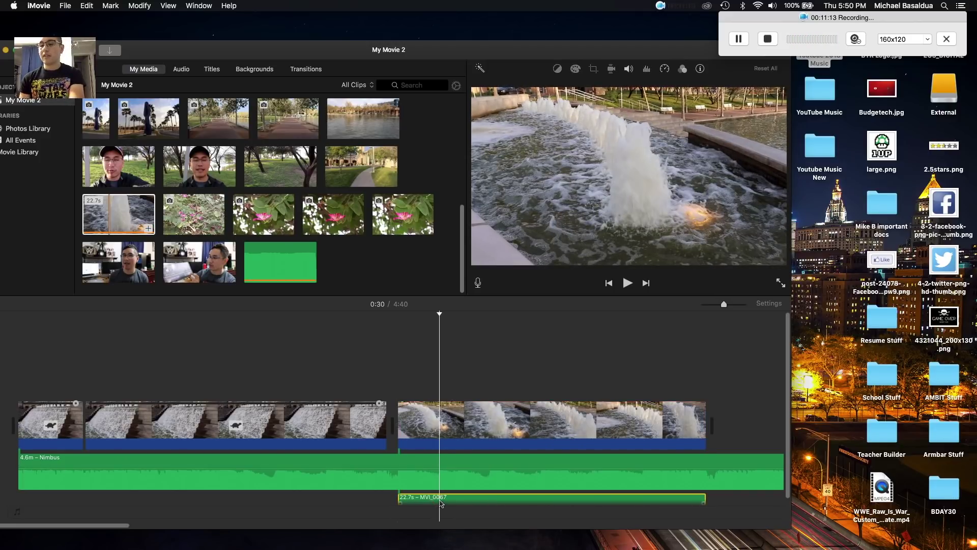
pyautogui.press('Delete')
# - Play the timeline from the end of the second waterfall segment into the fountain clip to review the cut
pyautogui.click(375, 421)
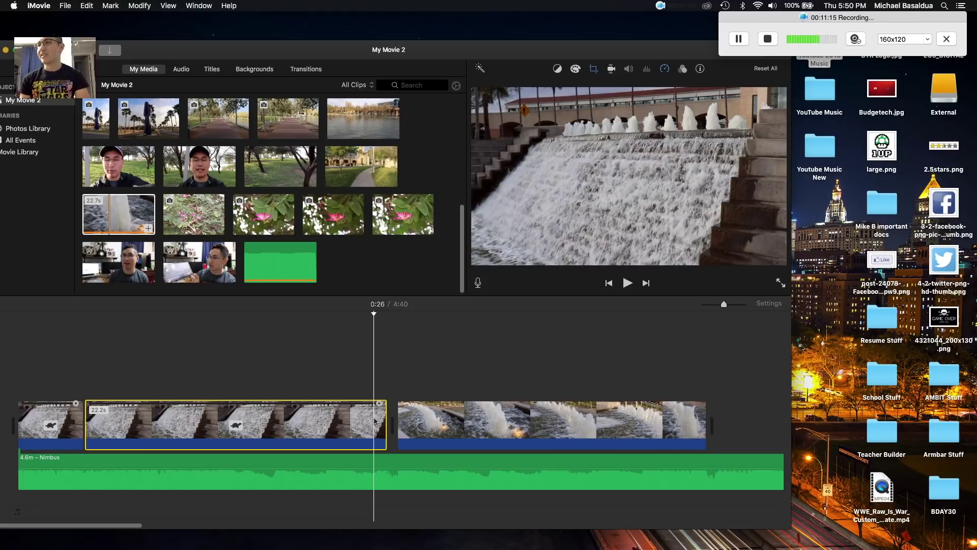
pyautogui.press('space')
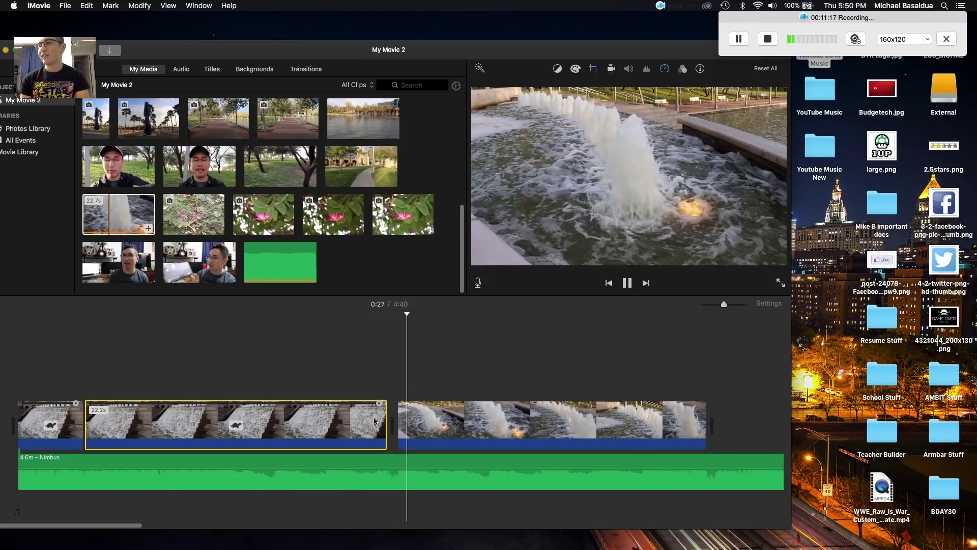
pyautogui.click(455, 420)
pyautogui.press('space')
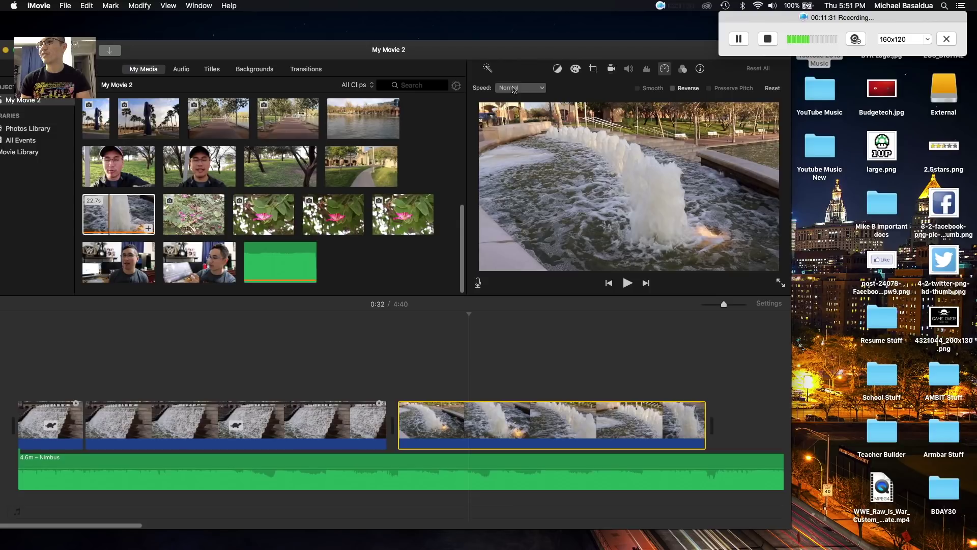
# - Split the fountain clip at about 0:30 and set its first segment's speed to Fast at 2x
pyautogui.click(464, 318)
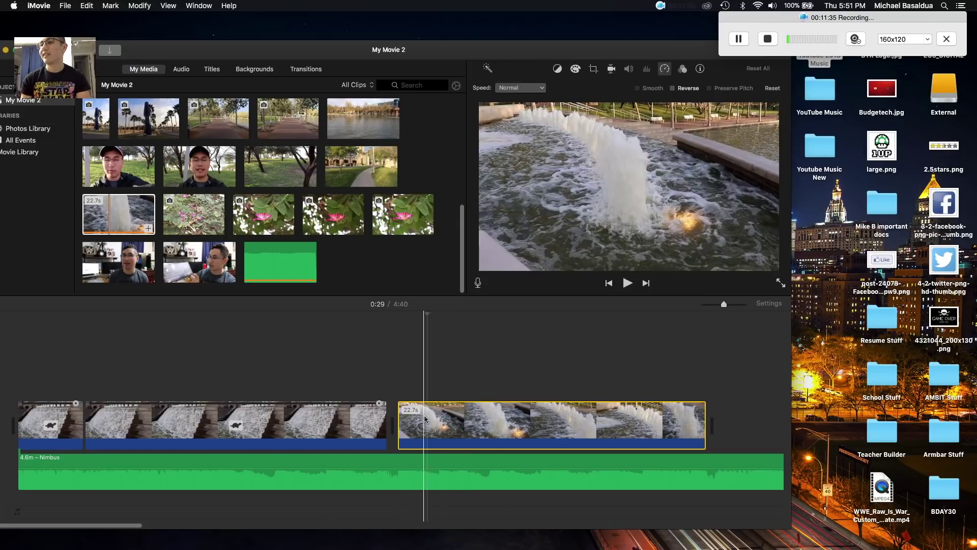
pyautogui.rightClick(449, 428)
pyautogui.click(471, 446)
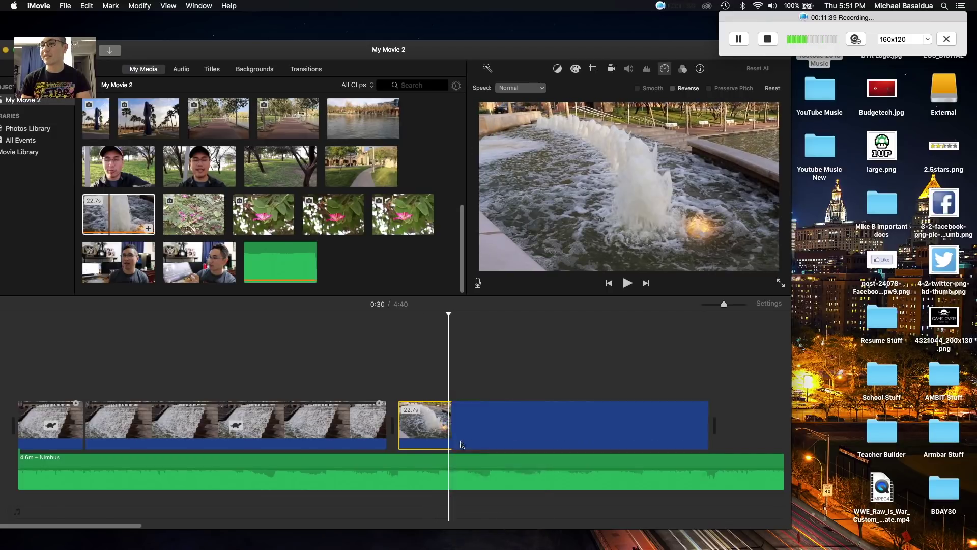
pyautogui.click(431, 422)
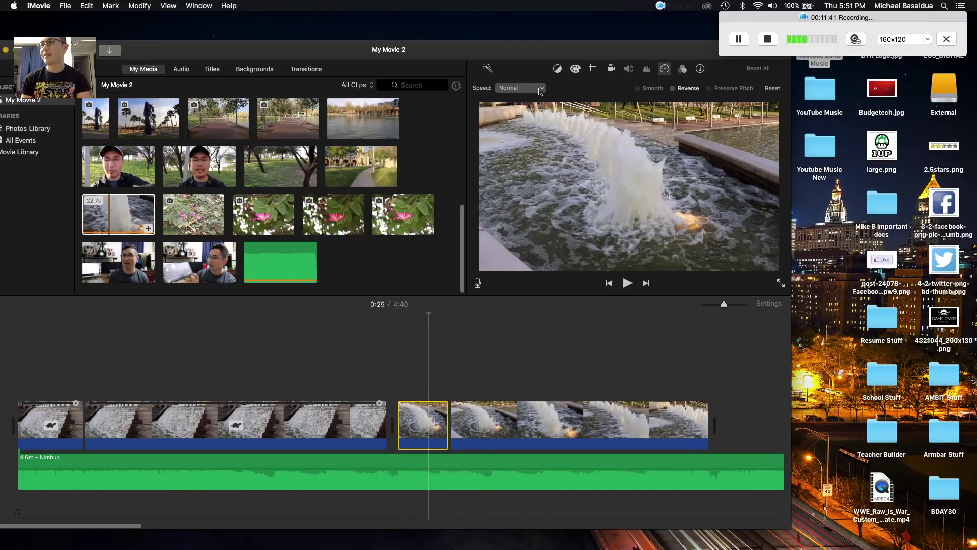
pyautogui.click(520, 88)
pyautogui.click(509, 76)
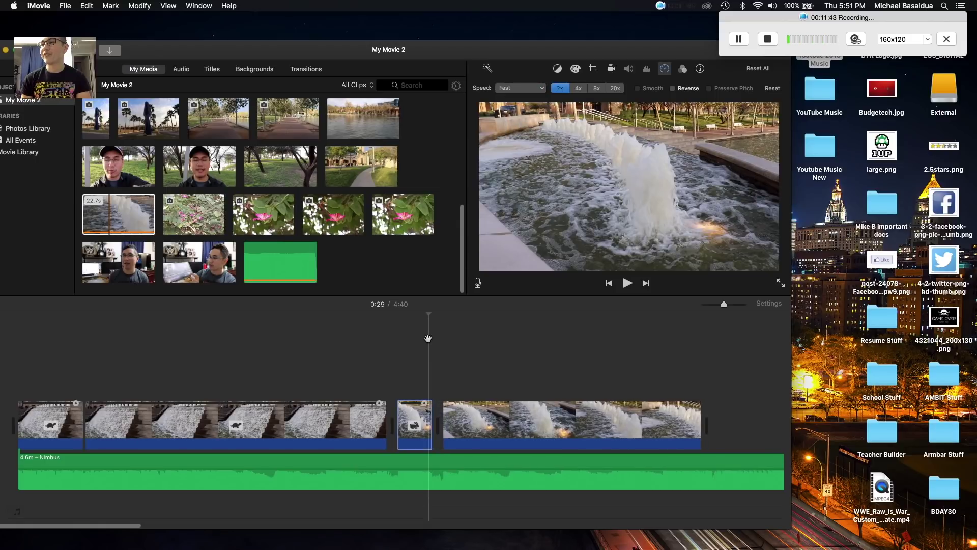
# - Play from the end of the waterfall footage through the sped-up fountain segment to check its pace
pyautogui.click(380, 423)
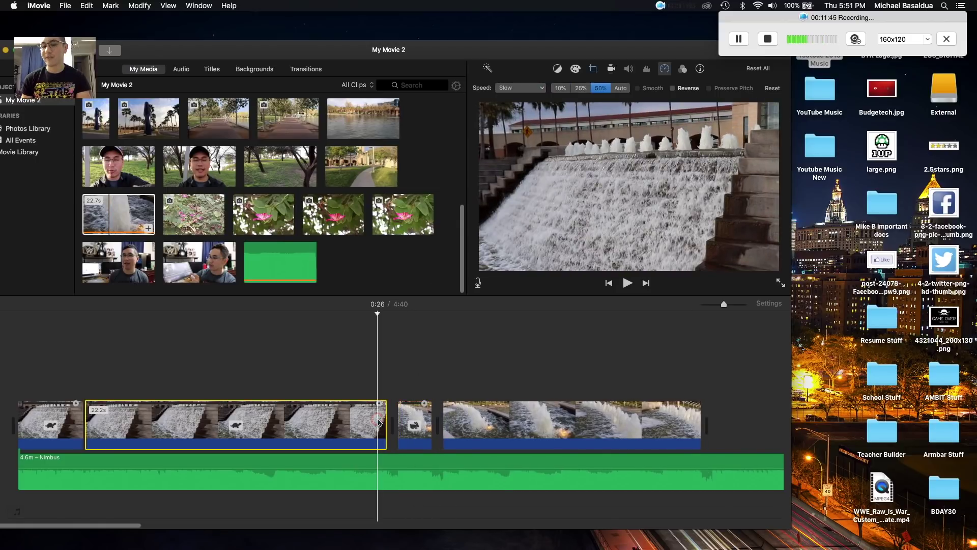
pyautogui.press('space')
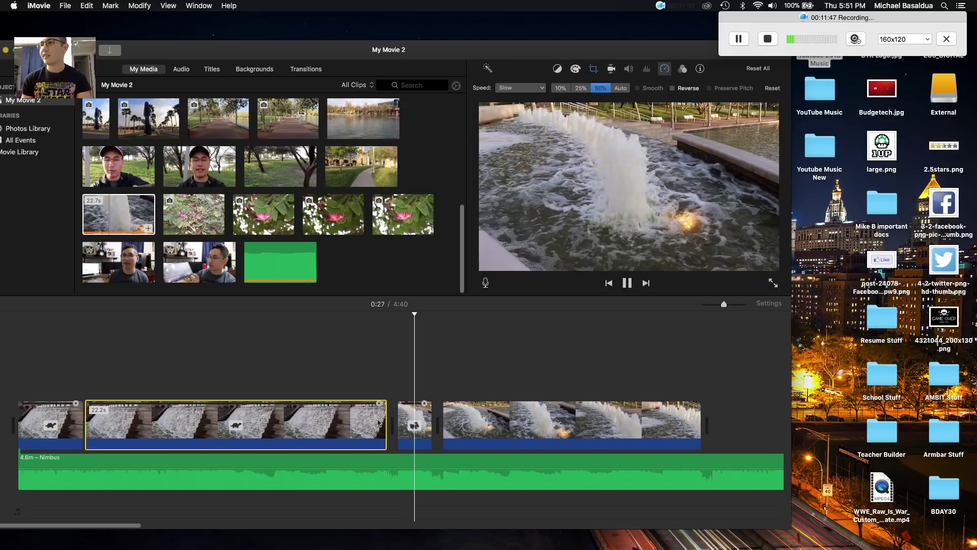
pyautogui.press('space')
# - Set the second fountain segment's speed to Slow at 50% and play back both fountain segments
pyautogui.click(465, 423)
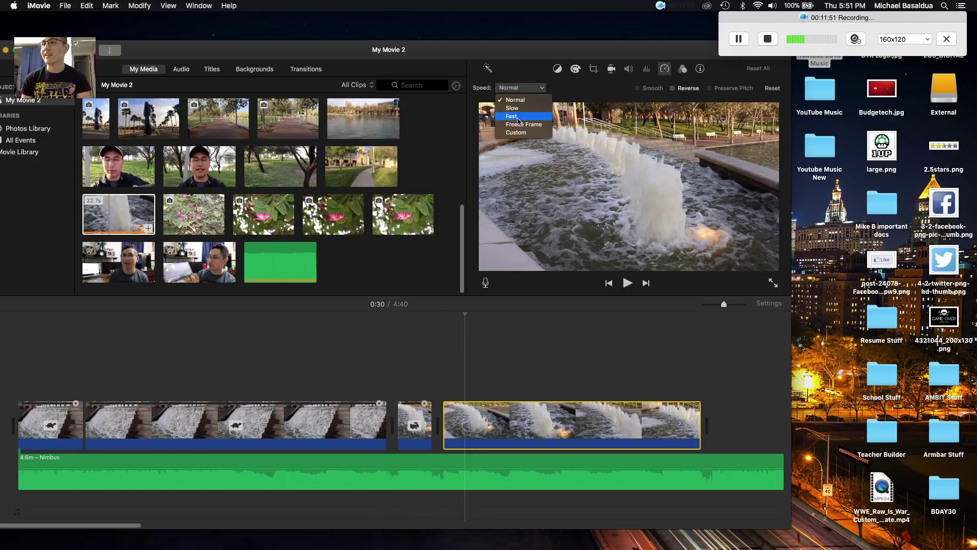
pyautogui.click(516, 111)
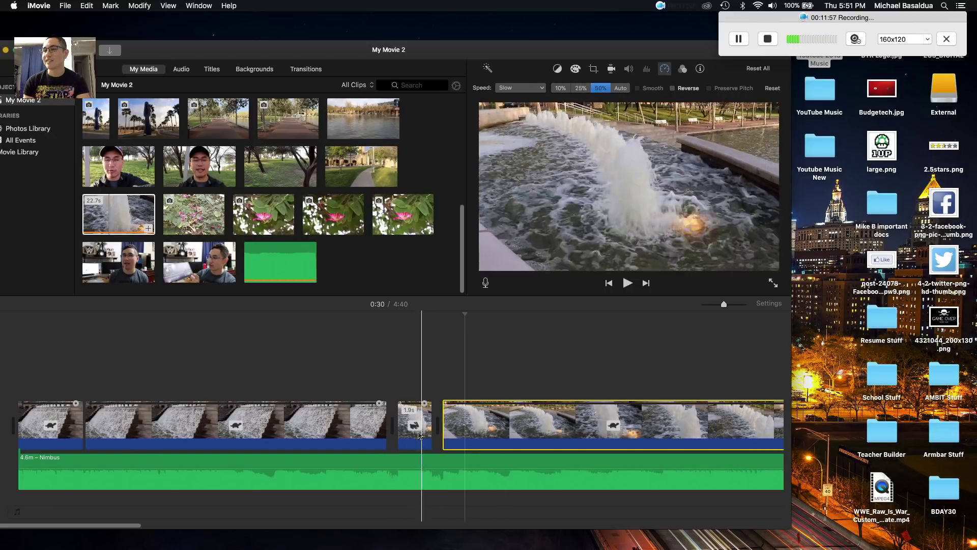
pyautogui.click(398, 415)
pyautogui.press('space')
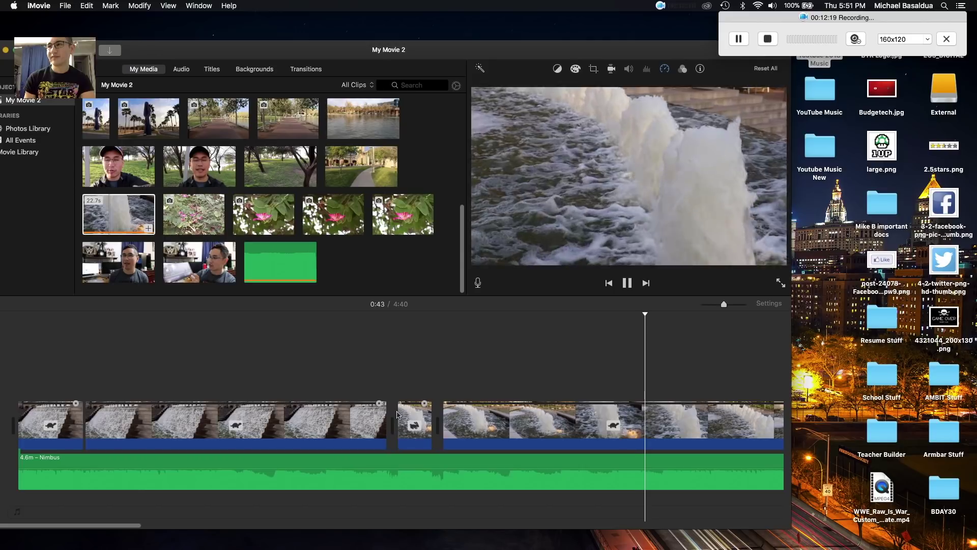
pyautogui.press('space')
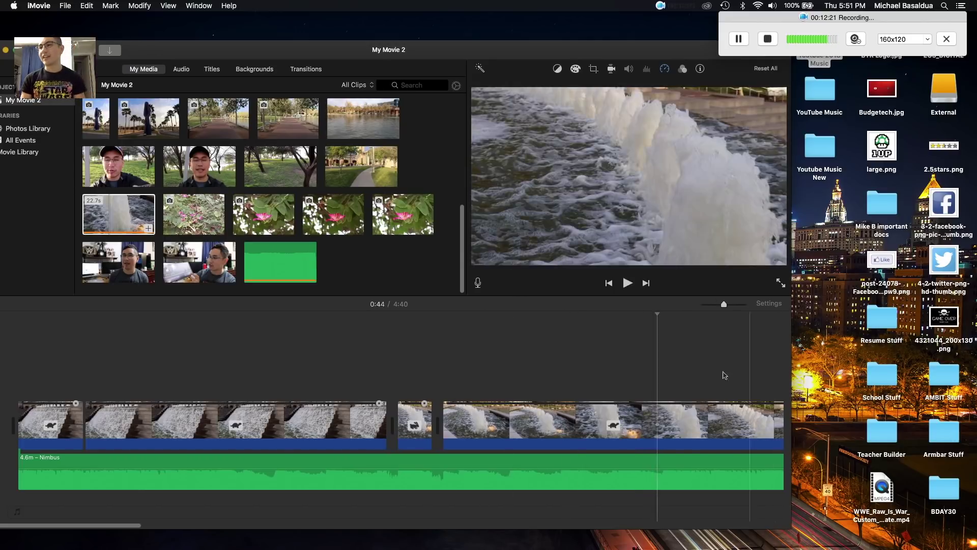
# - Return the playhead to the start of the movie and reposition the program window so it sits fully on screen
pyautogui.moveTo(657, 314); pyautogui.dragTo(18, 316)
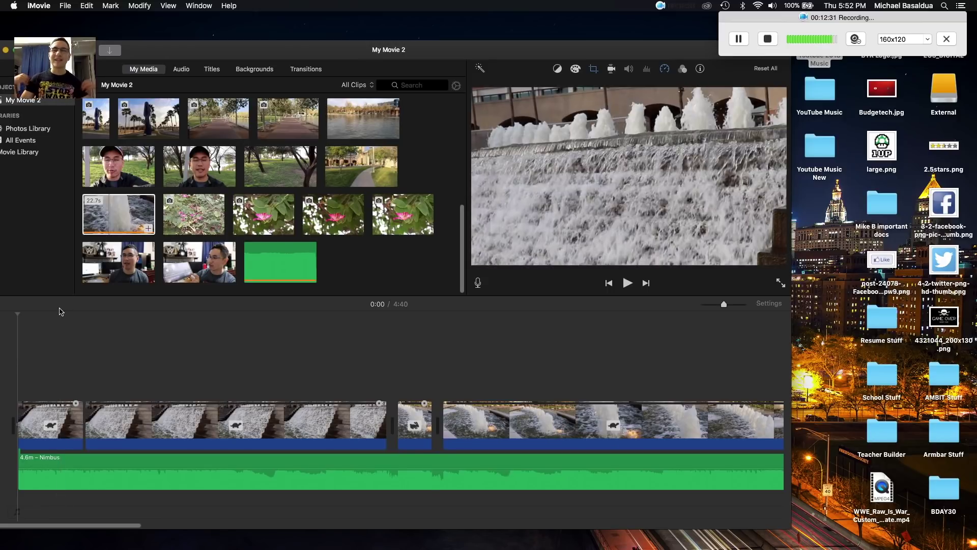
pyautogui.moveTo(409, 51); pyautogui.dragTo(464, 50)
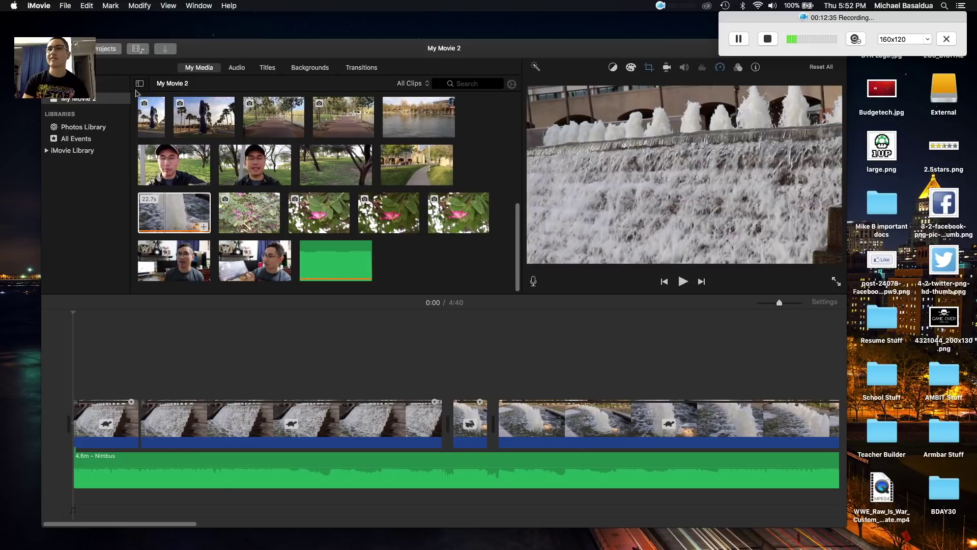
pyautogui.moveTo(14, 82); pyautogui.dragTo(722, 138)
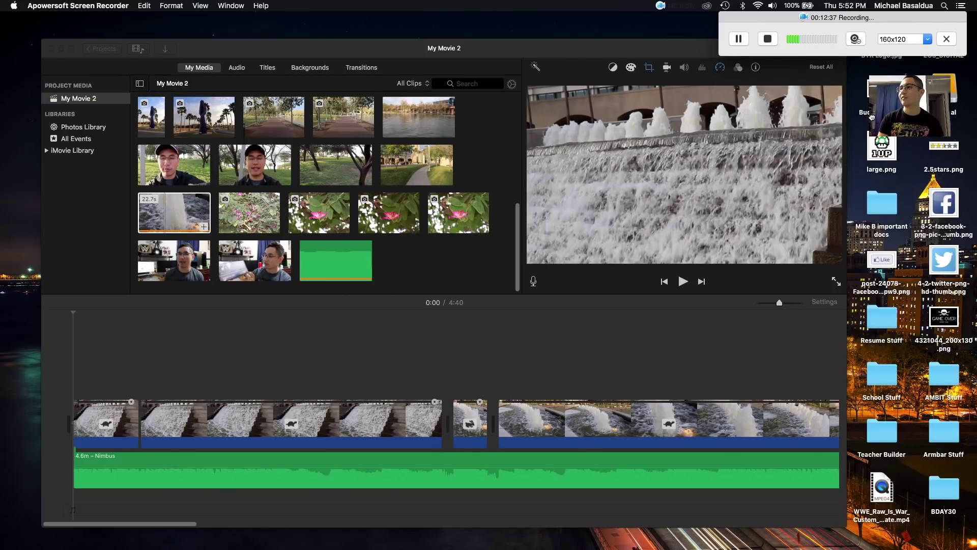
pyautogui.moveTo(550, 50); pyautogui.dragTo(521, 48)
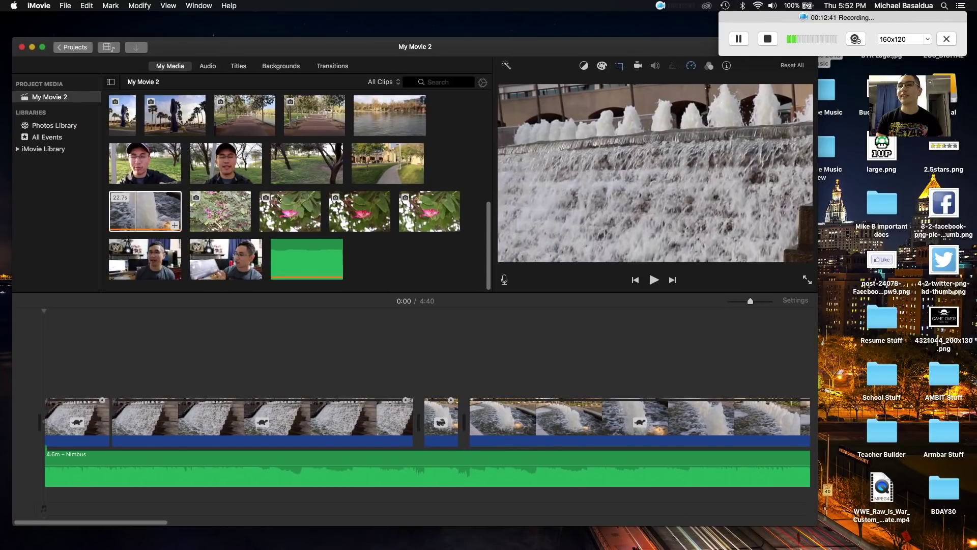
# - Examine the available transitions, audio sources, title styles, and map and colour backgrounds, including the green one
pyautogui.click(333, 66)
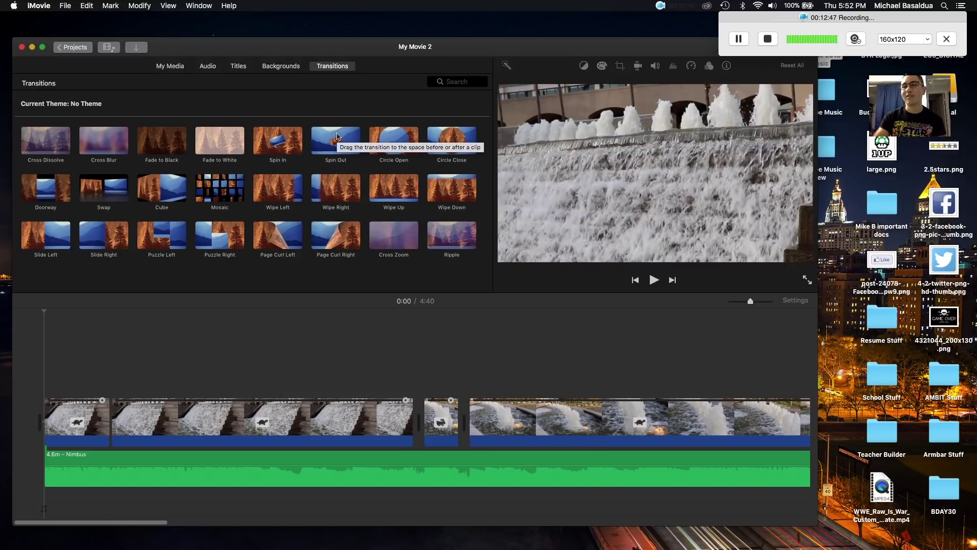
pyautogui.click(43, 148)
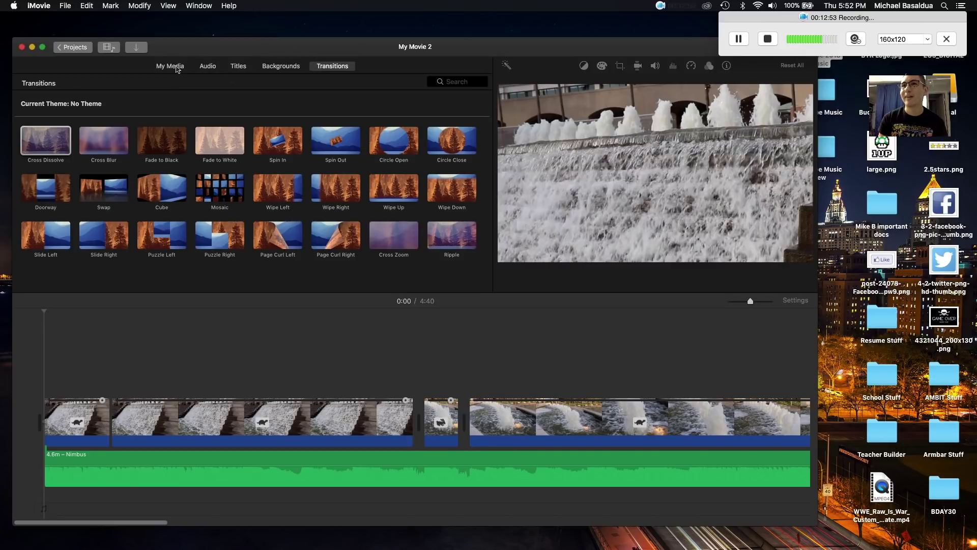
pyautogui.click(176, 66)
pyautogui.click(205, 67)
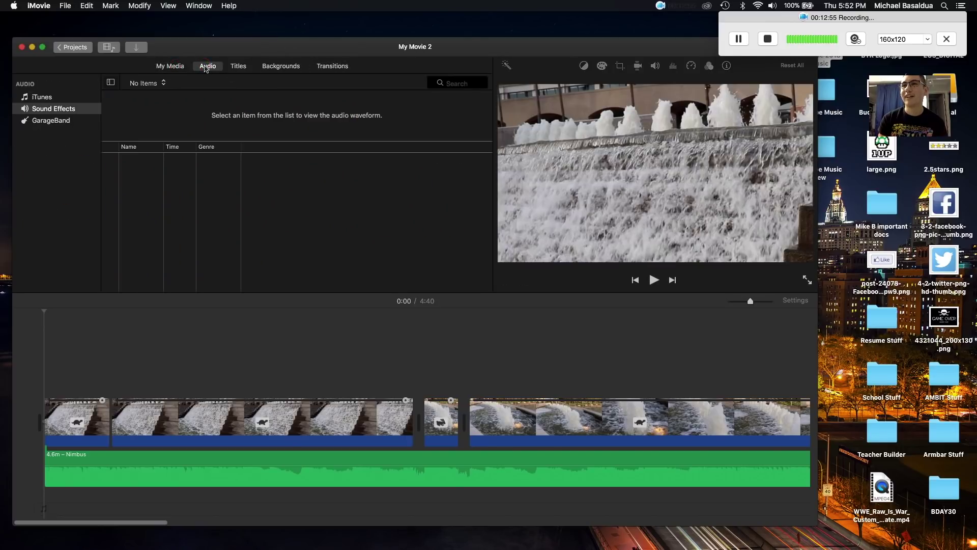
pyautogui.click(239, 67)
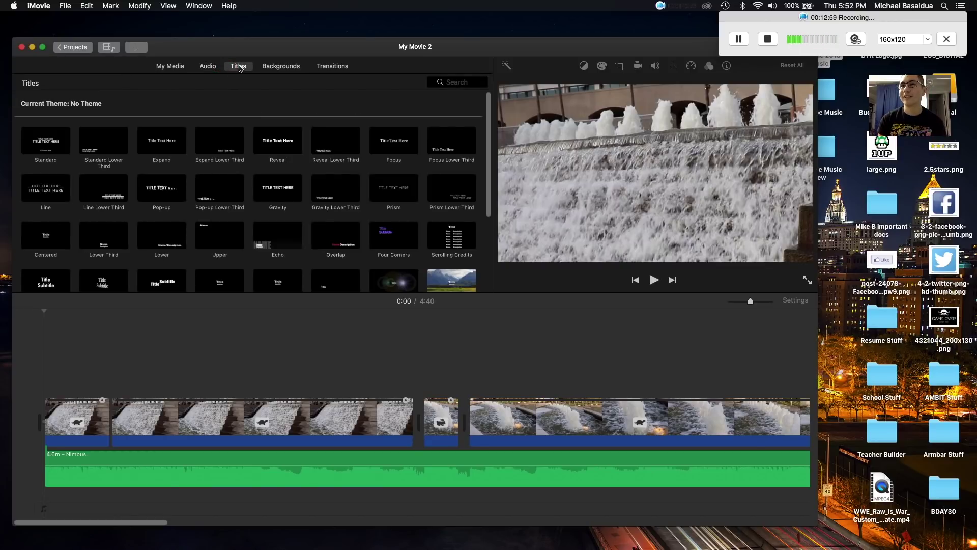
pyautogui.click(272, 69)
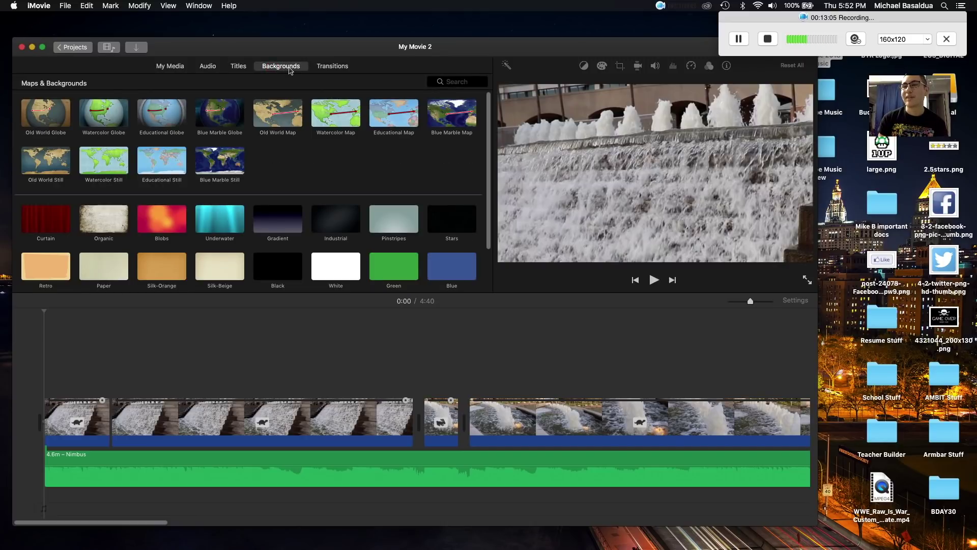
pyautogui.scroll(-1, 197, 212)
pyautogui.scroll(-3, 196, 212)
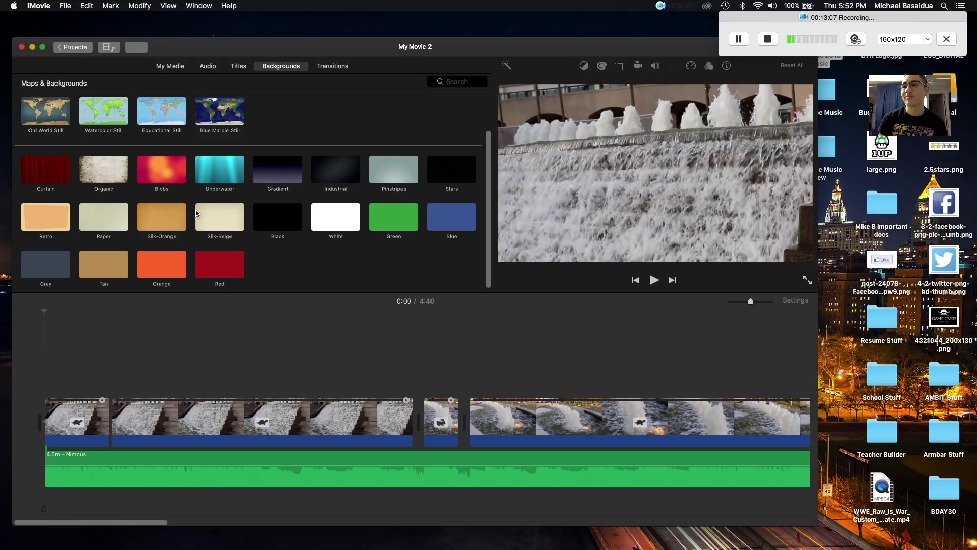
pyautogui.click(392, 209)
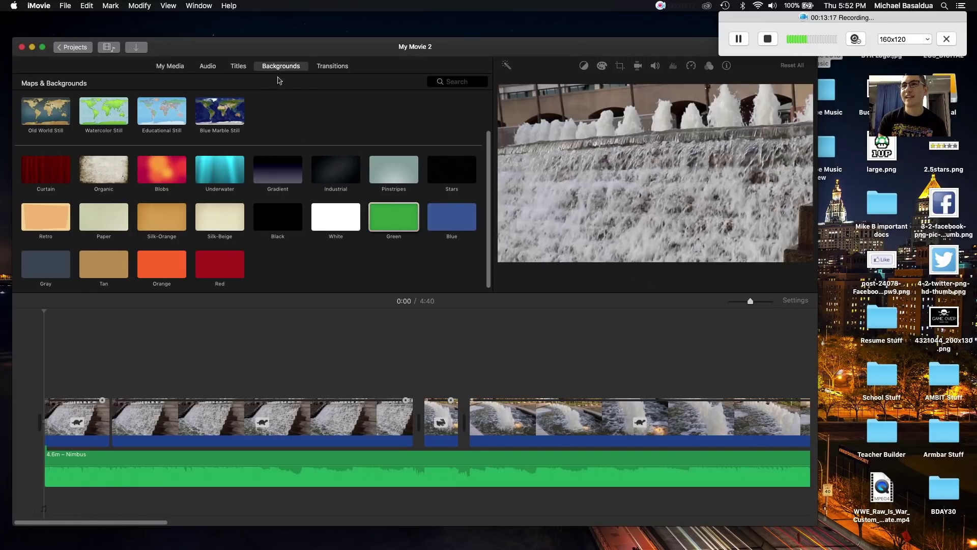
# - Insert a Cross Blur transition between the second waterfall segment and the first fountain segment
pyautogui.click(320, 66)
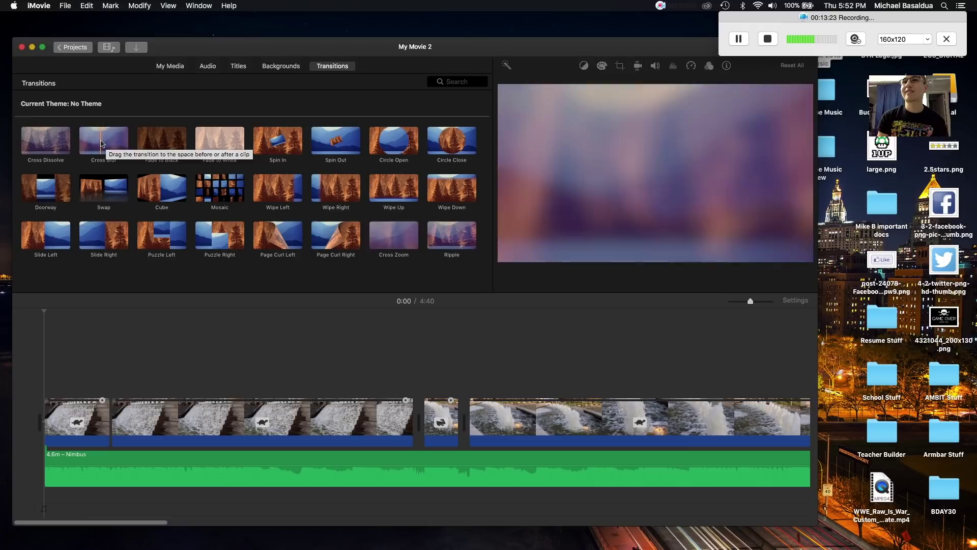
pyautogui.click(94, 141)
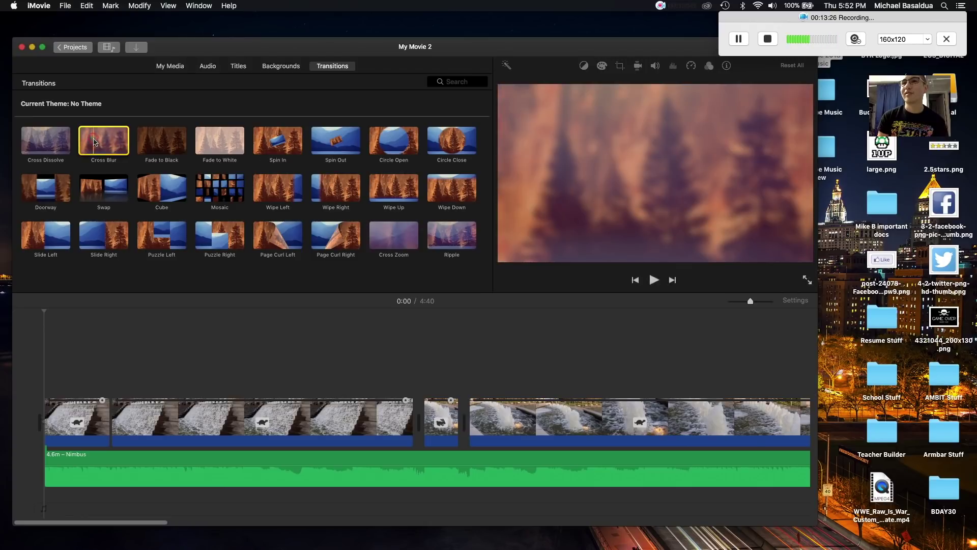
pyautogui.moveTo(94, 142); pyautogui.dragTo(413, 422)
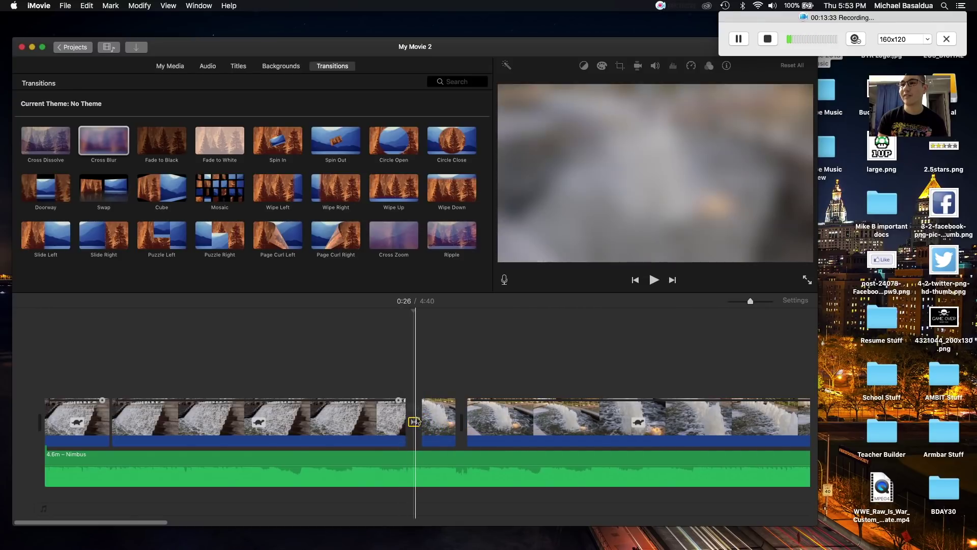
# - Play from about 0:24 through the Cross Blur transition and return the playhead to about 0:24
pyautogui.click(396, 418)
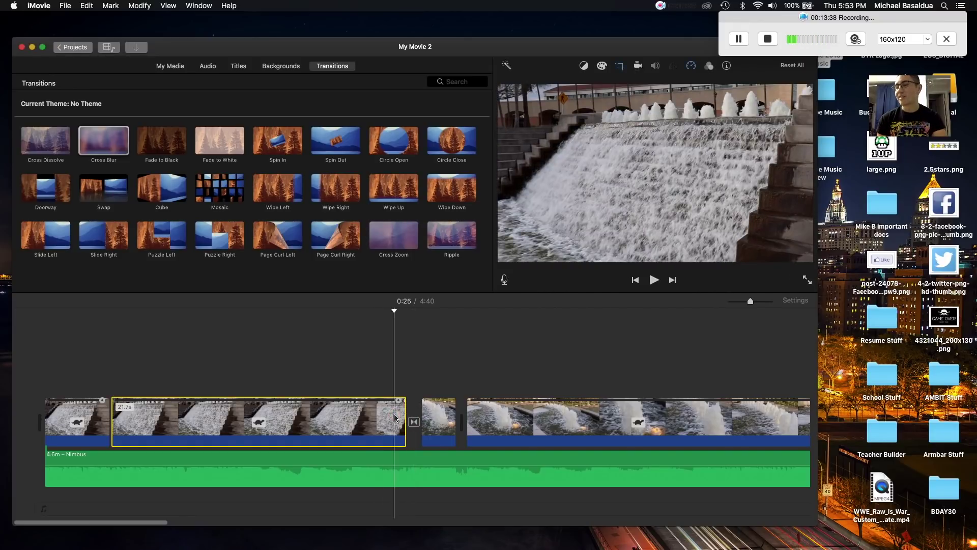
pyautogui.click(386, 416)
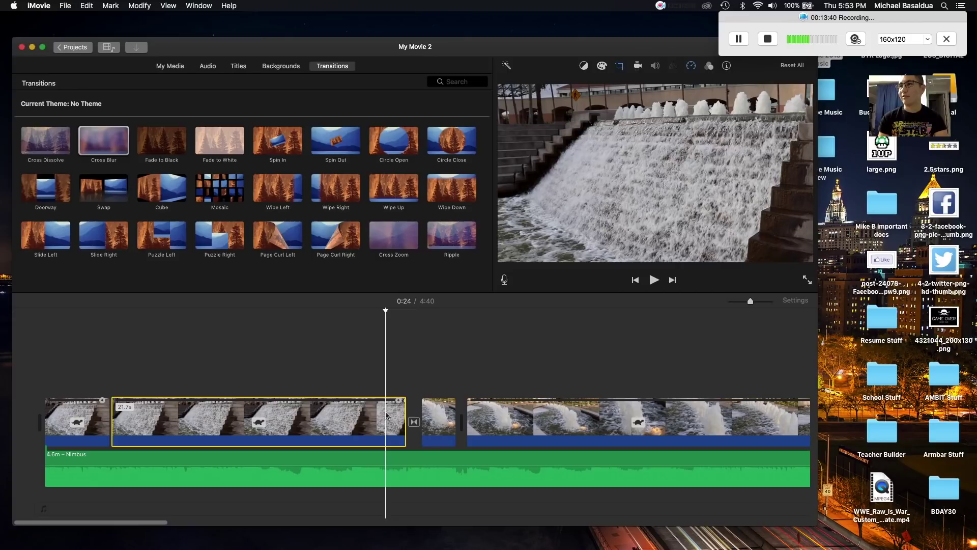
pyautogui.press('space')
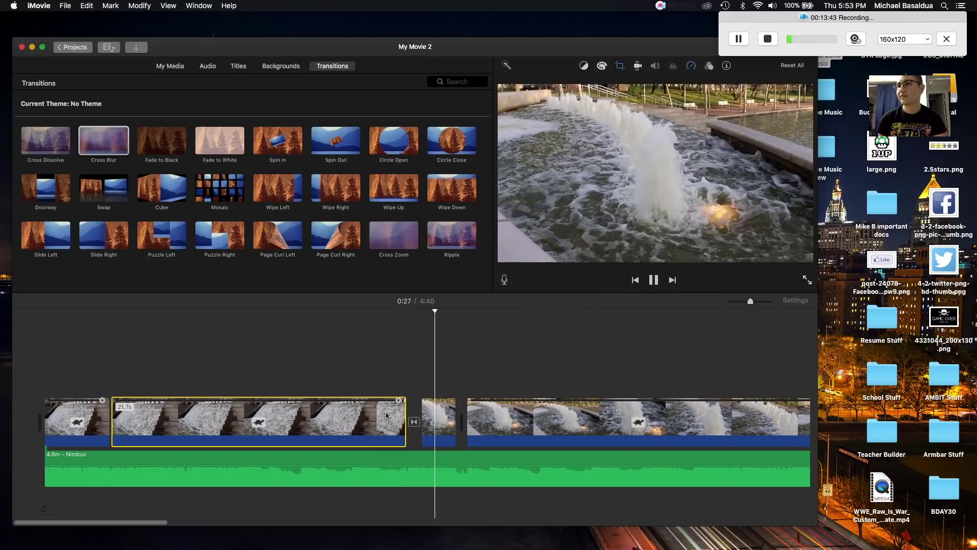
pyautogui.press('space')
pyautogui.click(487, 312)
pyautogui.moveTo(486, 312); pyautogui.dragTo(384, 312)
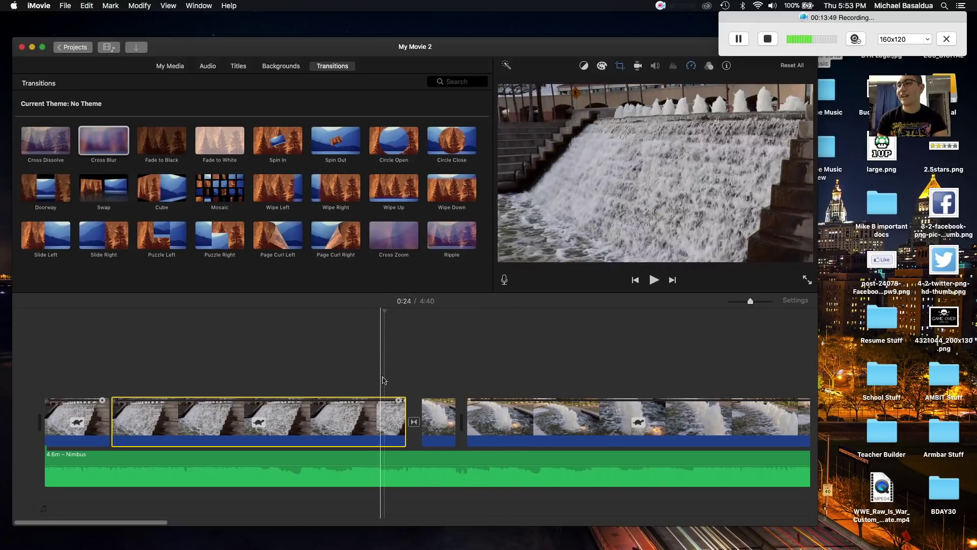
# - Preview the Cross Blur transition and insert a Cross Zoom transition between the first and second fountain segments
pyautogui.click(385, 420)
pyautogui.press('space')
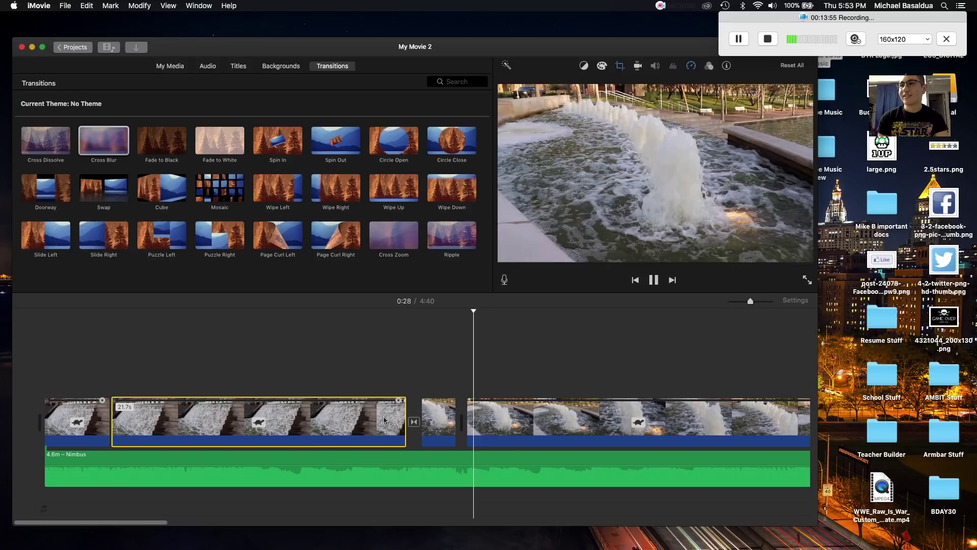
pyautogui.click(394, 235)
pyautogui.moveTo(393, 234); pyautogui.dragTo(461, 422)
pyautogui.click(445, 422)
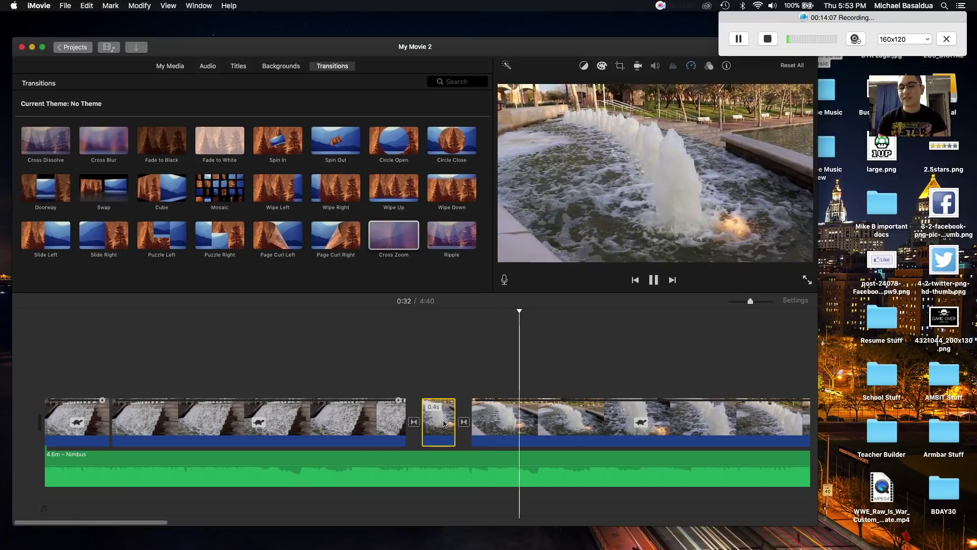
pyautogui.press('space')
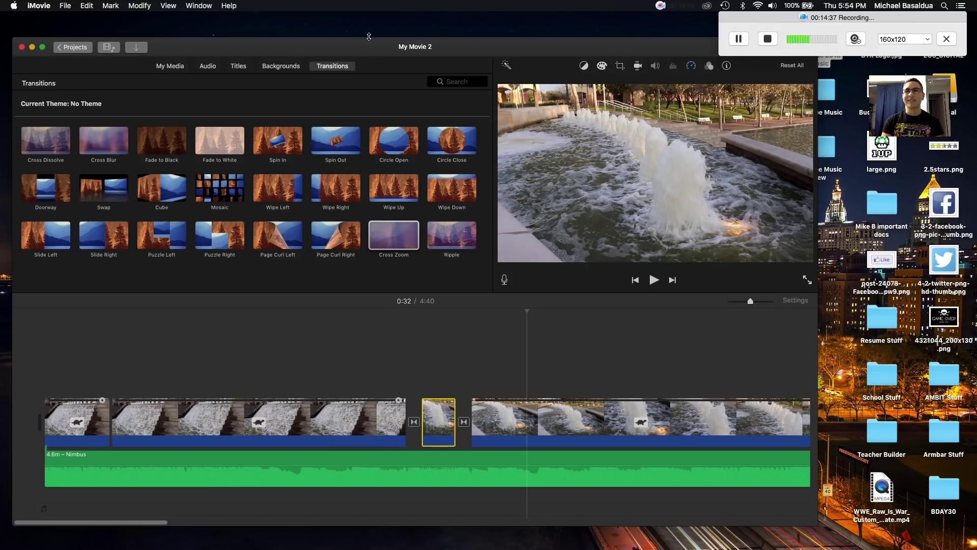
# - Reposition the program window so that its sharing control is uncovered
pyautogui.moveTo(360, 47); pyautogui.dragTo(366, 50)
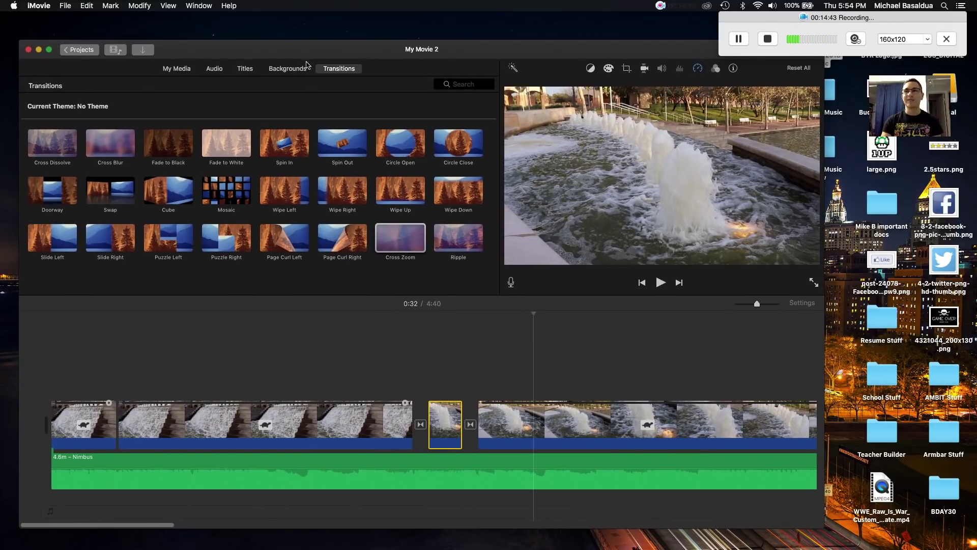
pyautogui.moveTo(325, 50); pyautogui.dragTo(337, 49)
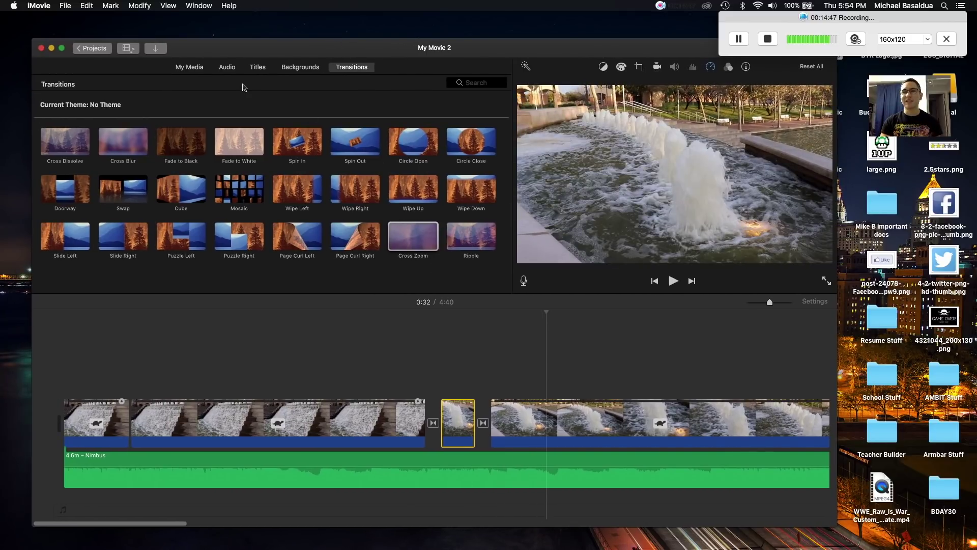
pyautogui.moveTo(461, 51); pyautogui.dragTo(475, 88)
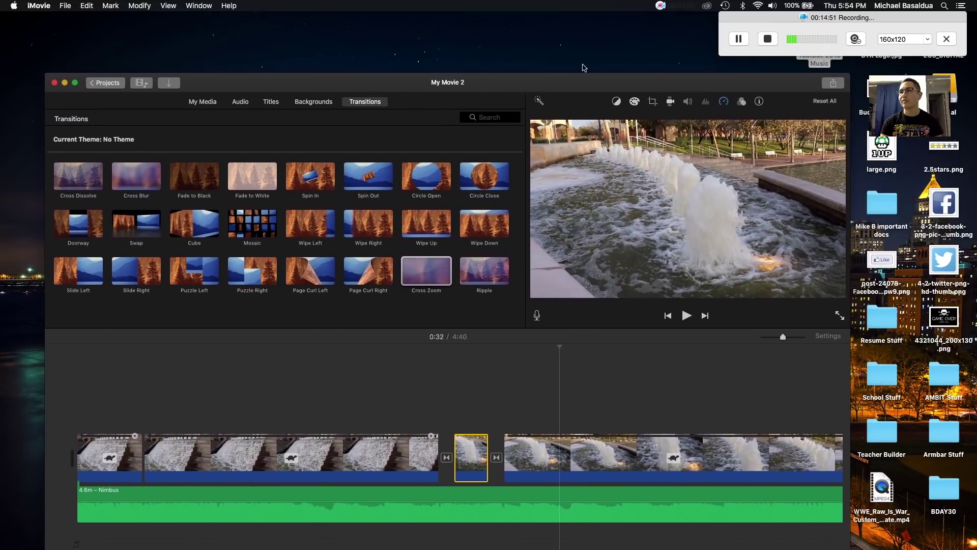
# - Start exporting the movie as a file and title the export Waterfall
pyautogui.click(833, 83)
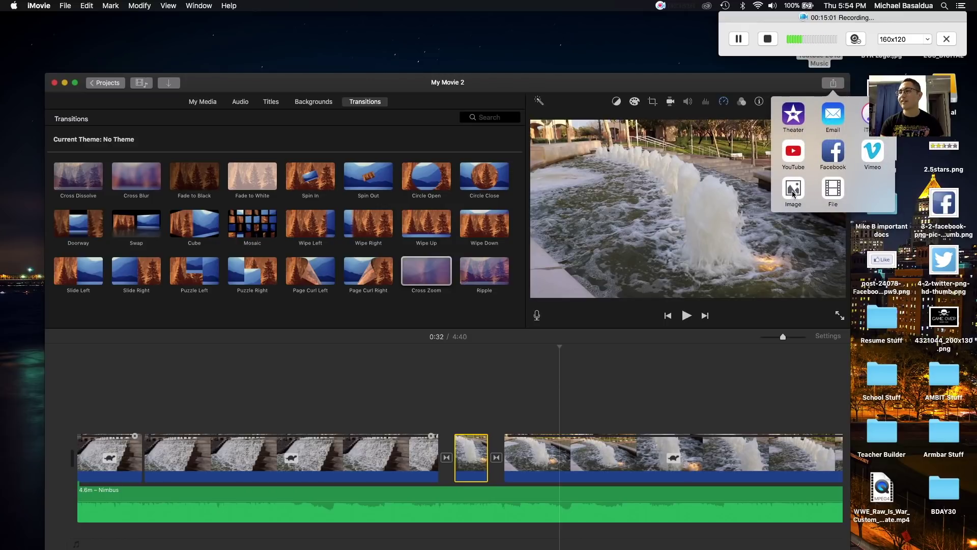
pyautogui.click(830, 191)
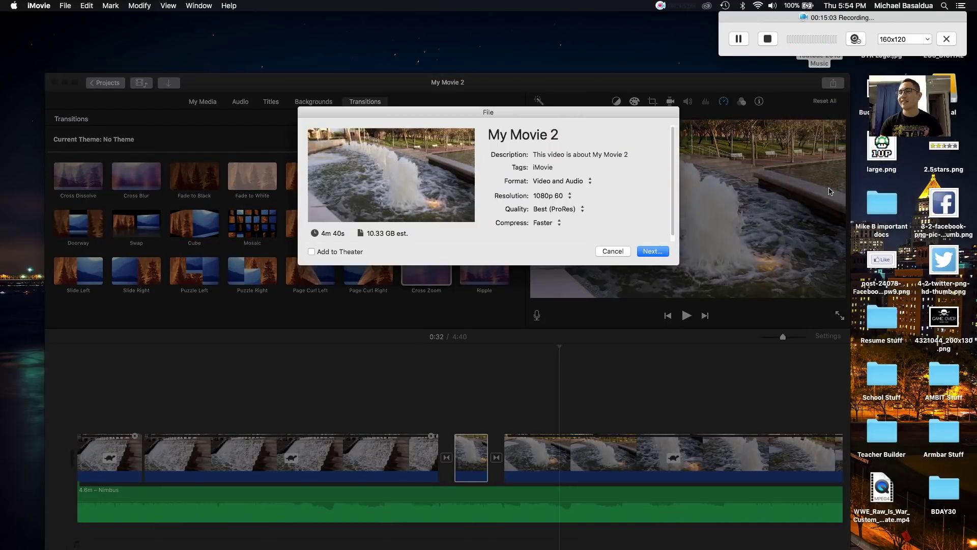
pyautogui.click(560, 136)
pyautogui.press('BackSpace')
pyautogui.press('BackSpace')
pyautogui.press('BackSpace')
pyautogui.press('BackSpace')
pyautogui.press('BackSpace')
pyautogui.press('BackSpace')
pyautogui.press('BackSpace')
pyautogui.press('BackSpace')
pyautogui.press('BackSpace')
pyautogui.press('BackSpace')
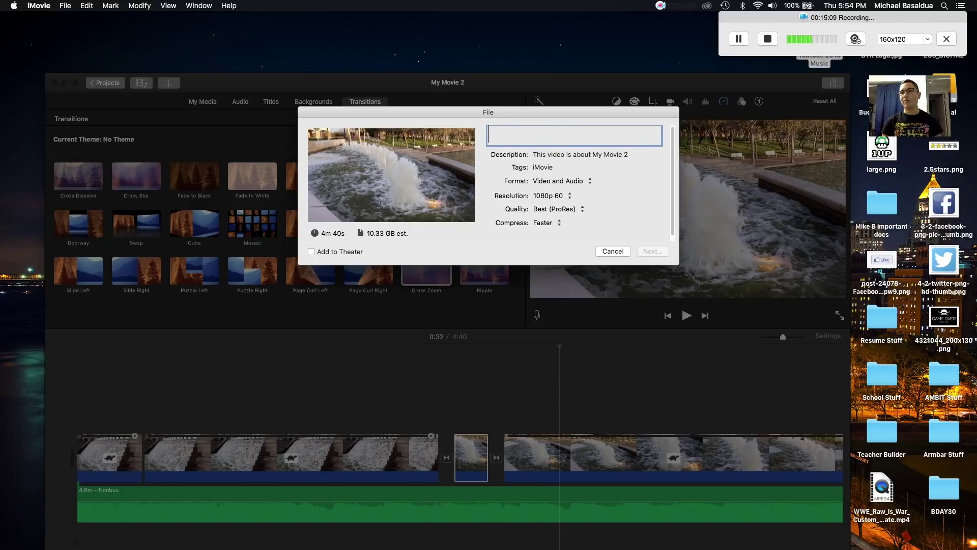
pyautogui.write('Waterfall')
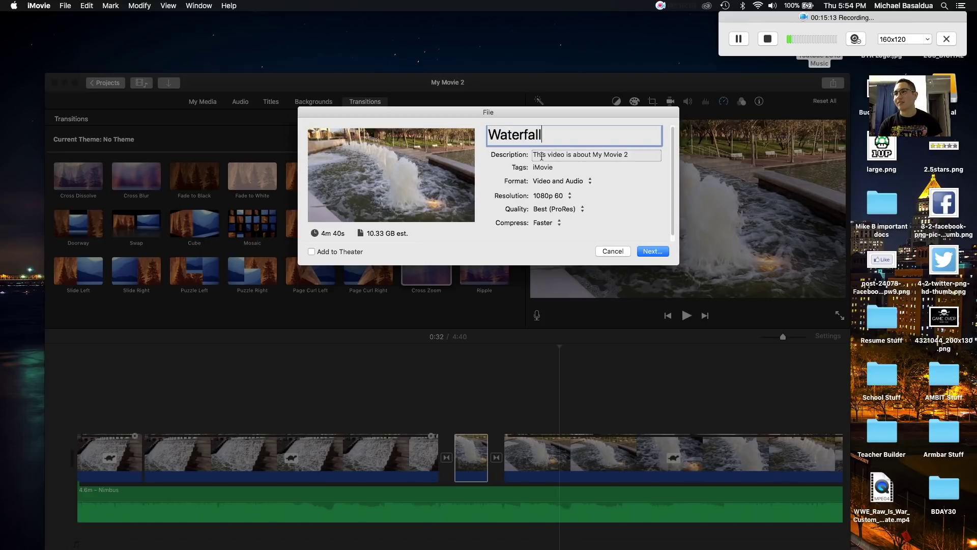
# - Examine the description, format and resolution options of the file export
pyautogui.click(590, 154)
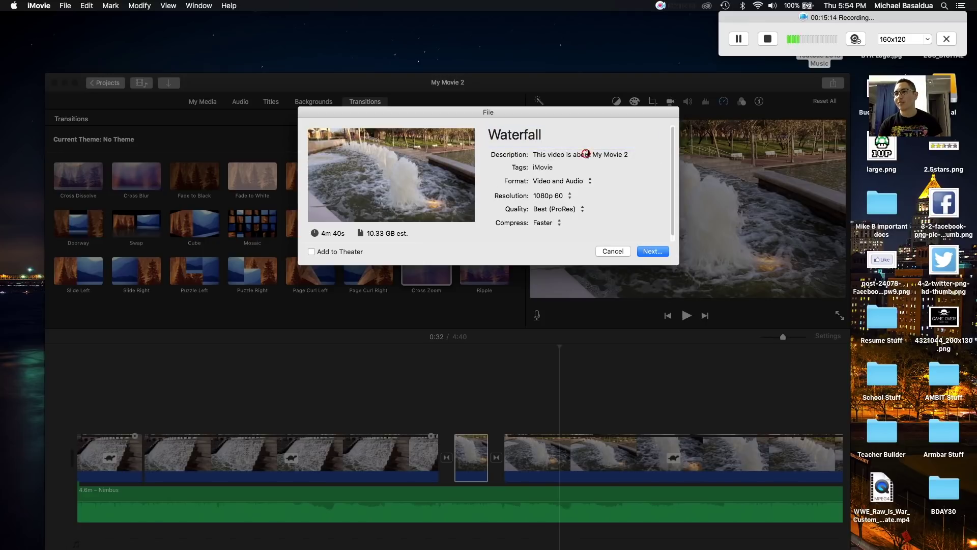
pyautogui.tripleClick(626, 154)
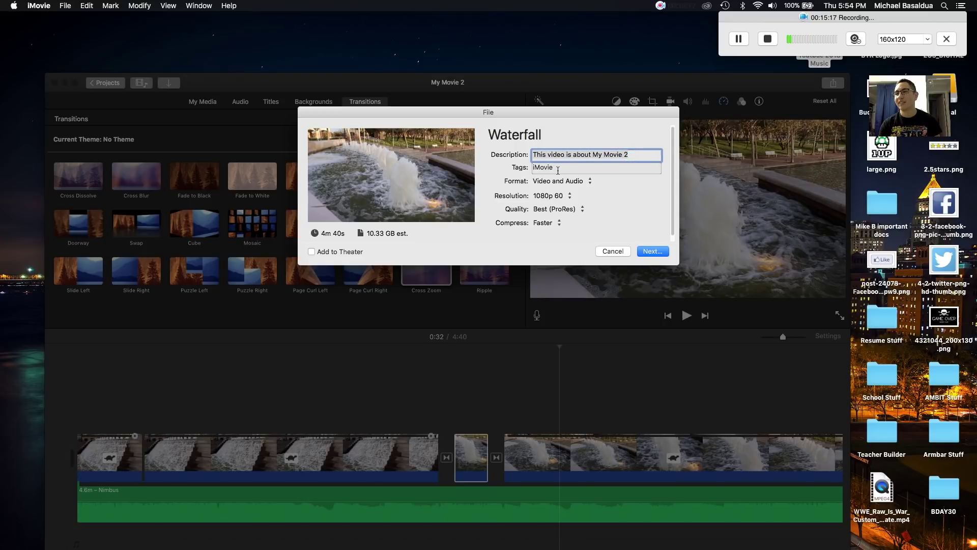
pyautogui.click(544, 183)
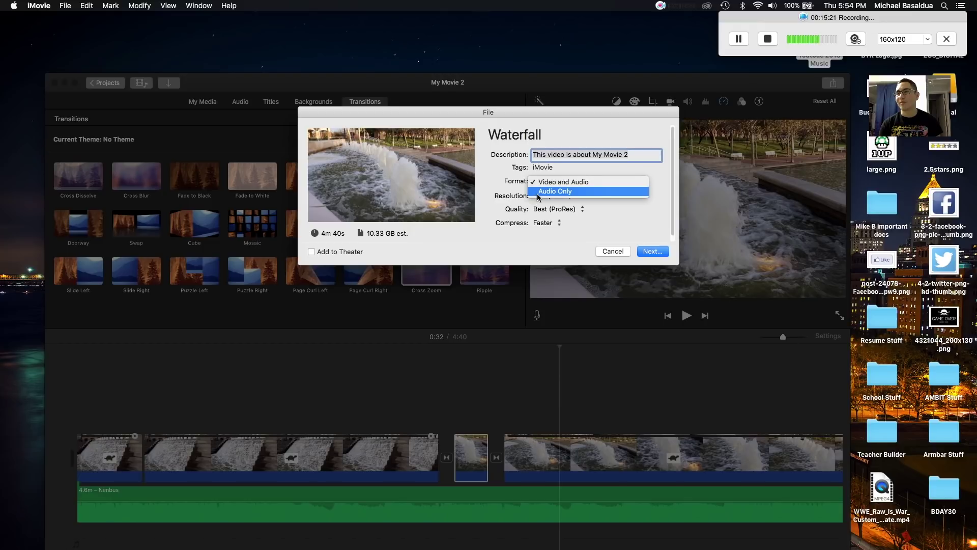
pyautogui.click(517, 176)
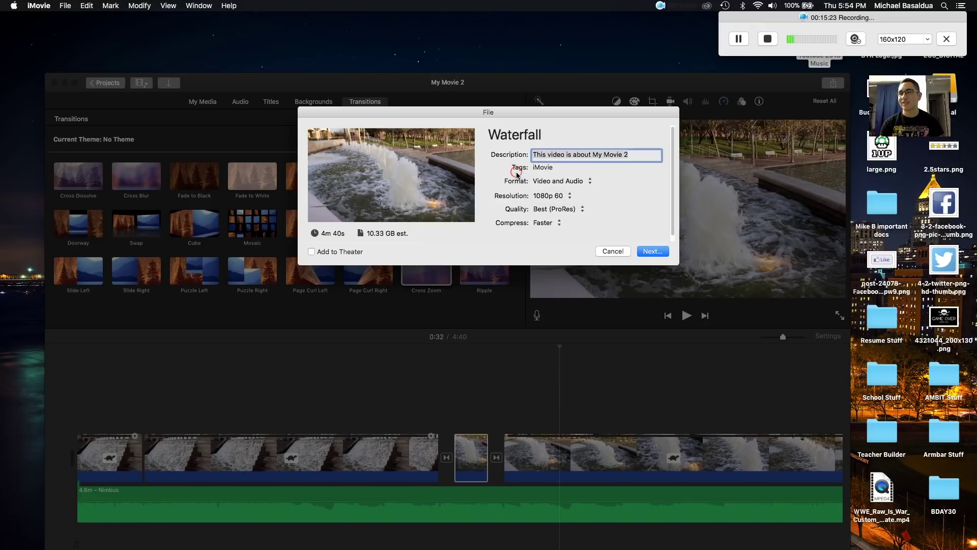
pyautogui.click(543, 200)
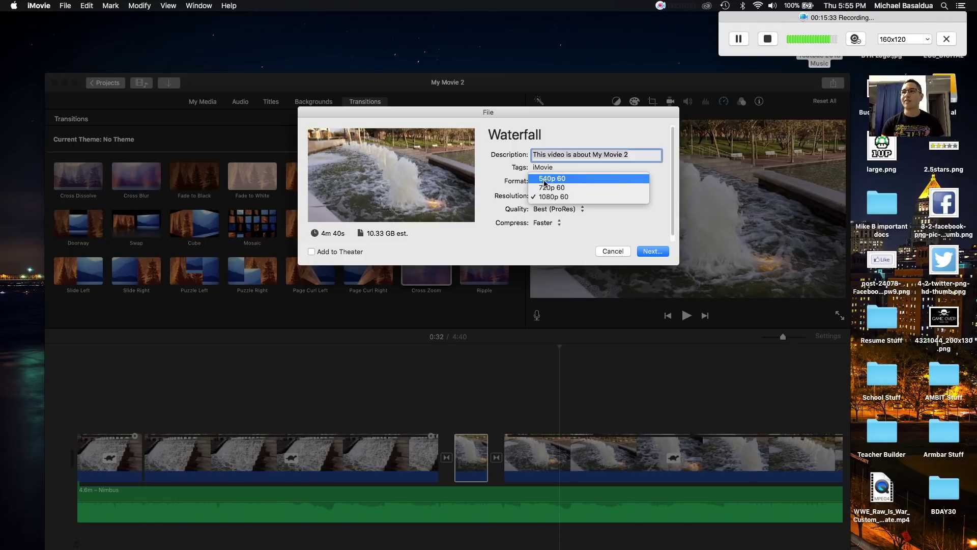
pyautogui.click(496, 178)
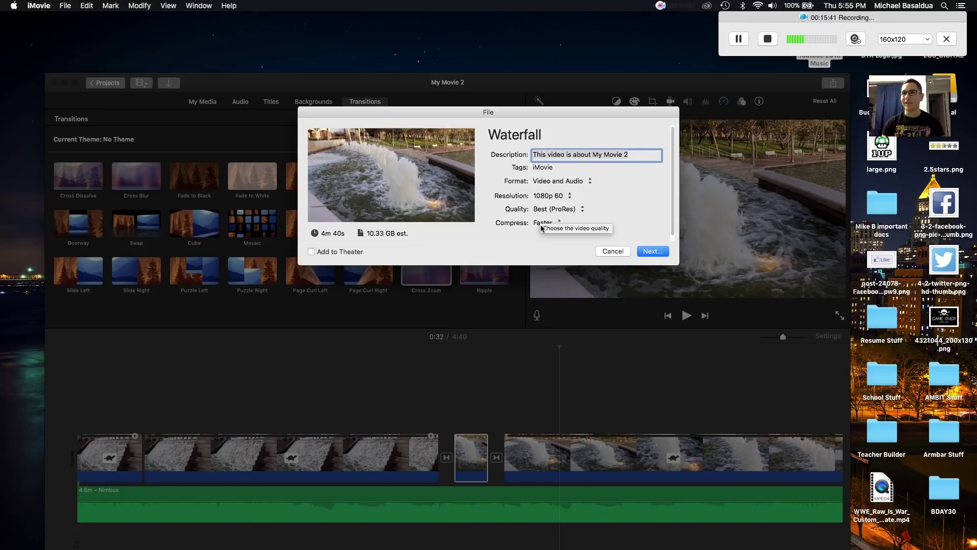
# - Compare the export's estimated file size at High and Best (ProRes) quality, and set the quality to High
pyautogui.click(548, 209)
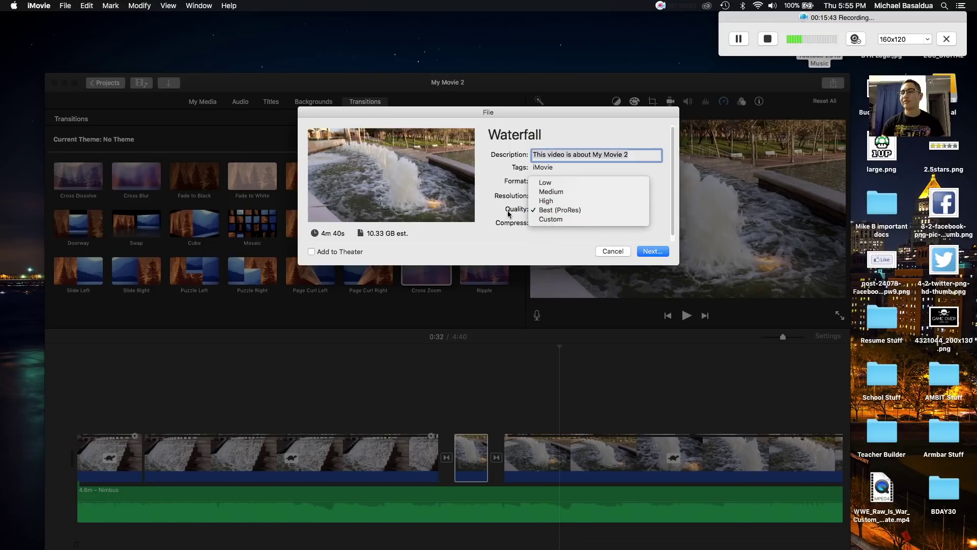
pyautogui.click(547, 201)
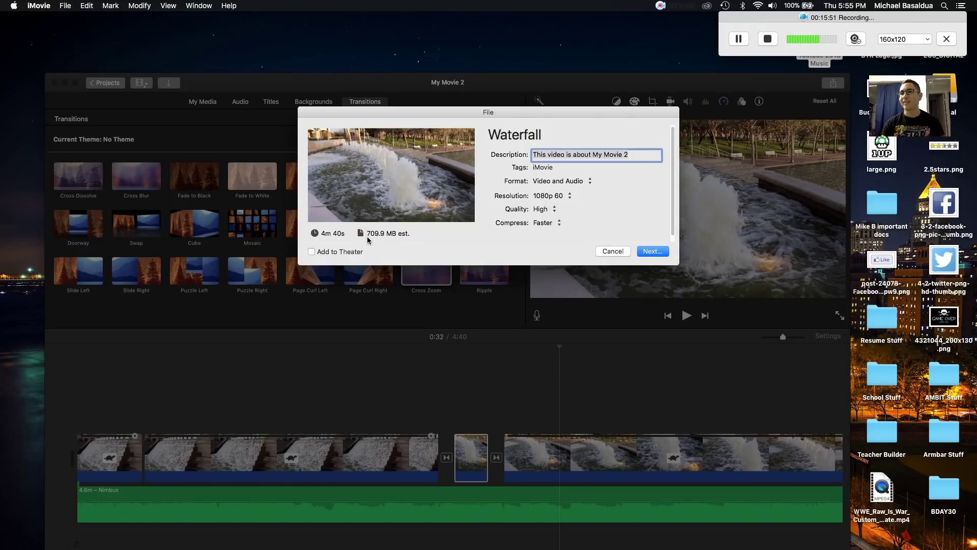
pyautogui.click(549, 210)
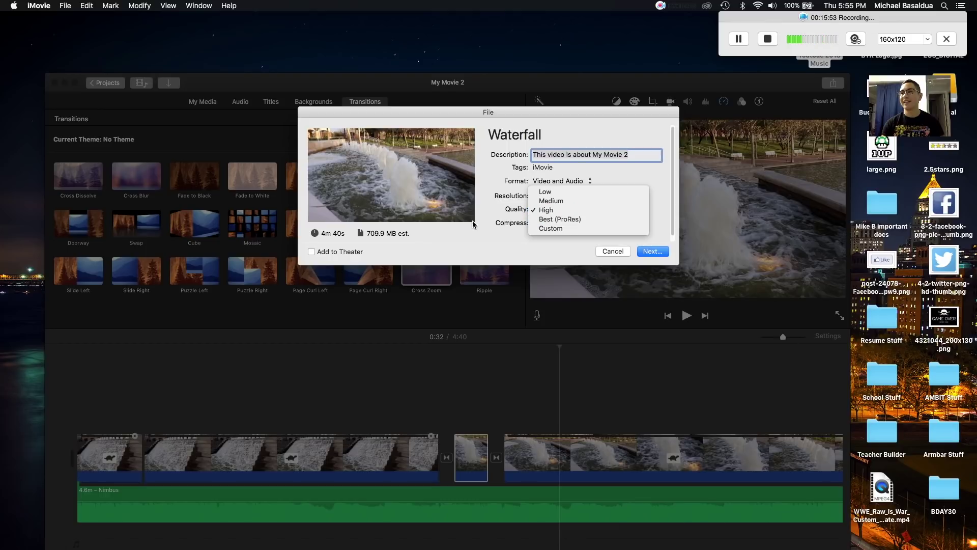
pyautogui.click(402, 237)
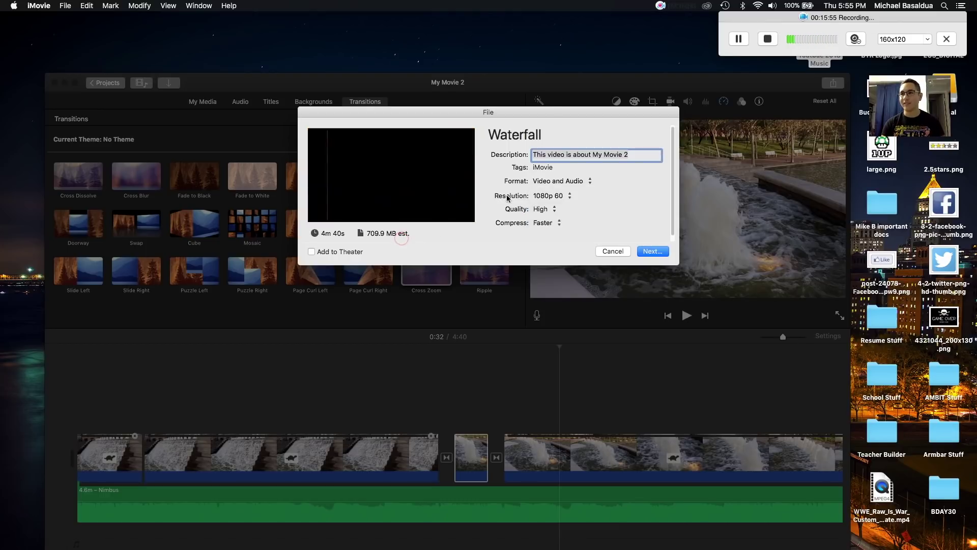
pyautogui.click(545, 209)
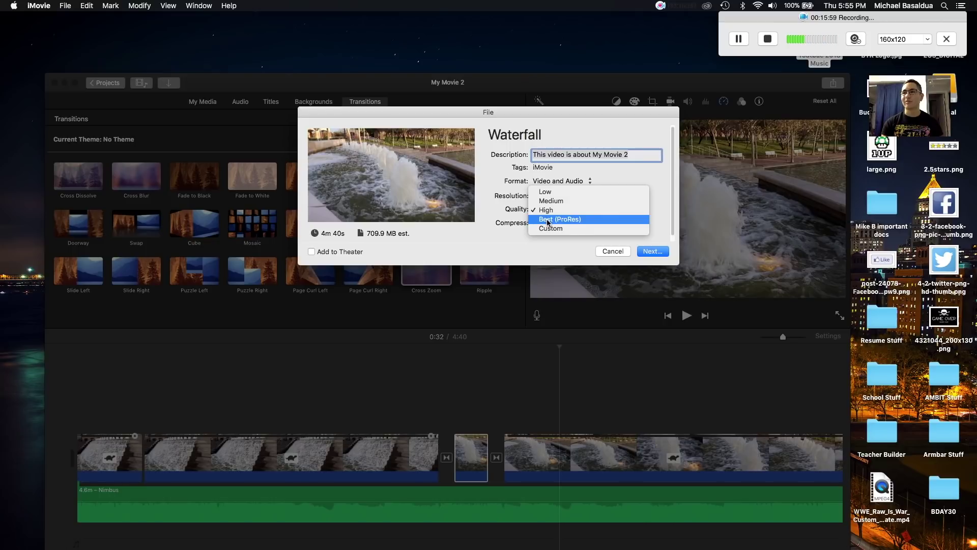
pyautogui.click(547, 220)
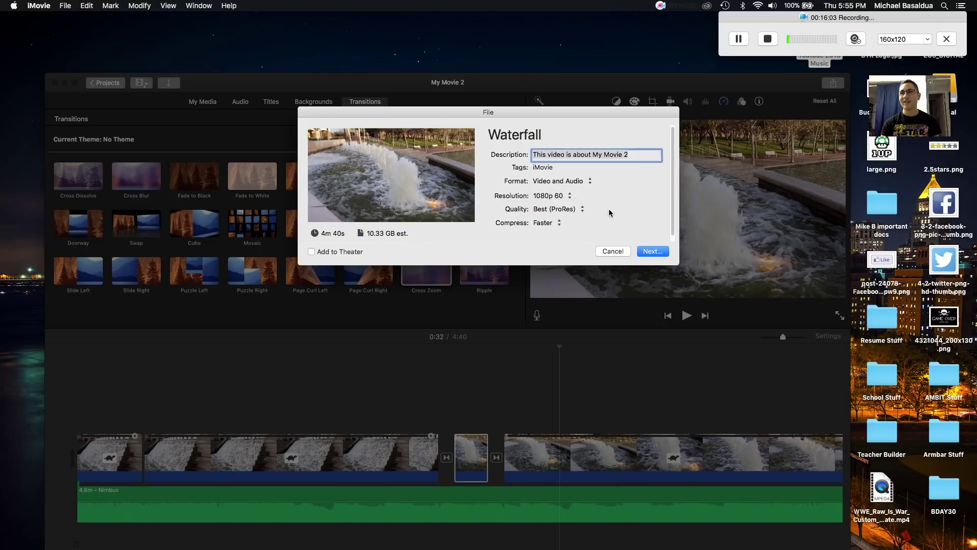
pyautogui.click(558, 211)
pyautogui.click(551, 202)
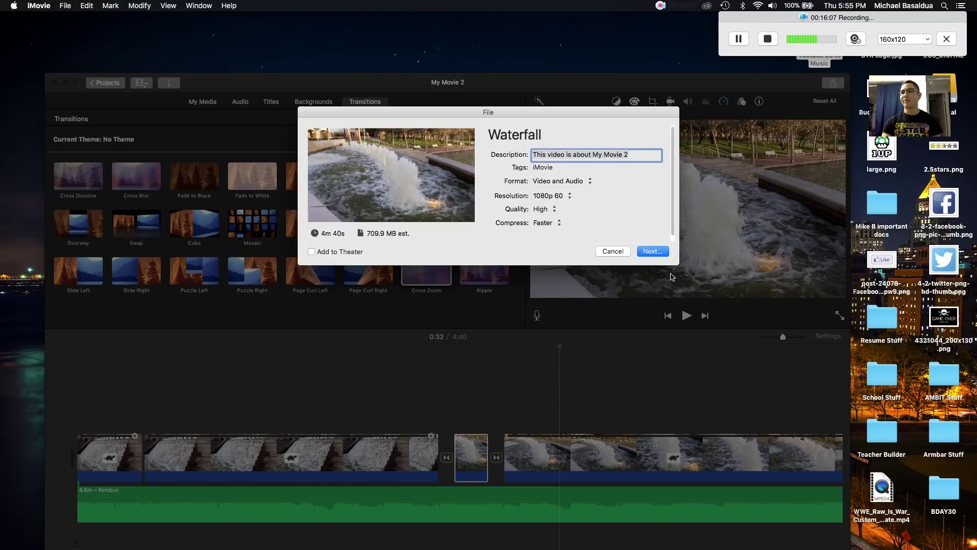
# - Choose External as the save location for the Waterfall file and cancel the export
pyautogui.click(645, 252)
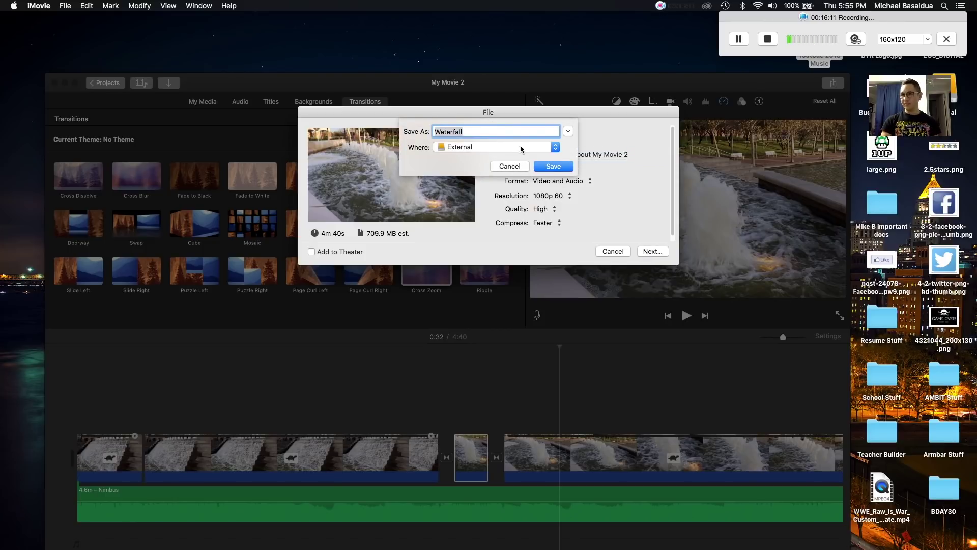
pyautogui.click(475, 147)
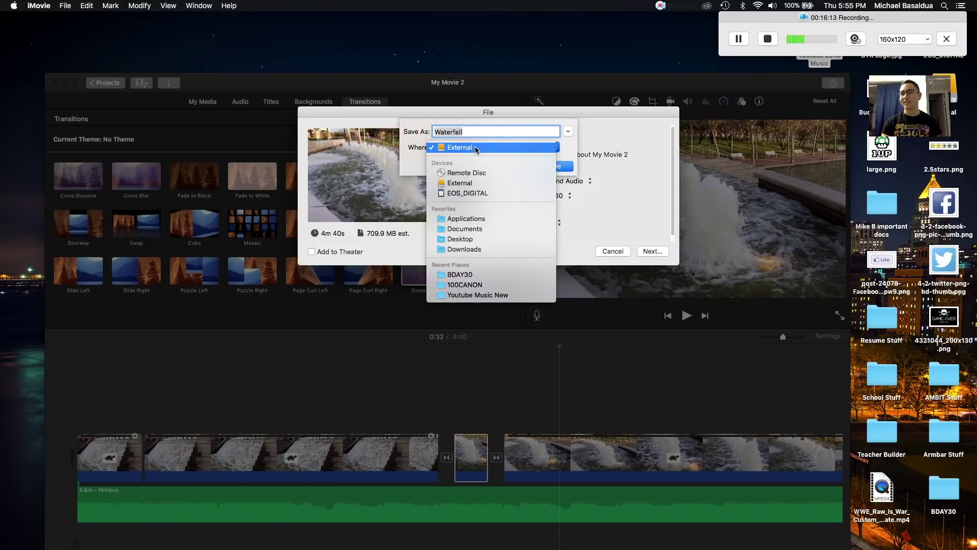
pyautogui.click(475, 188)
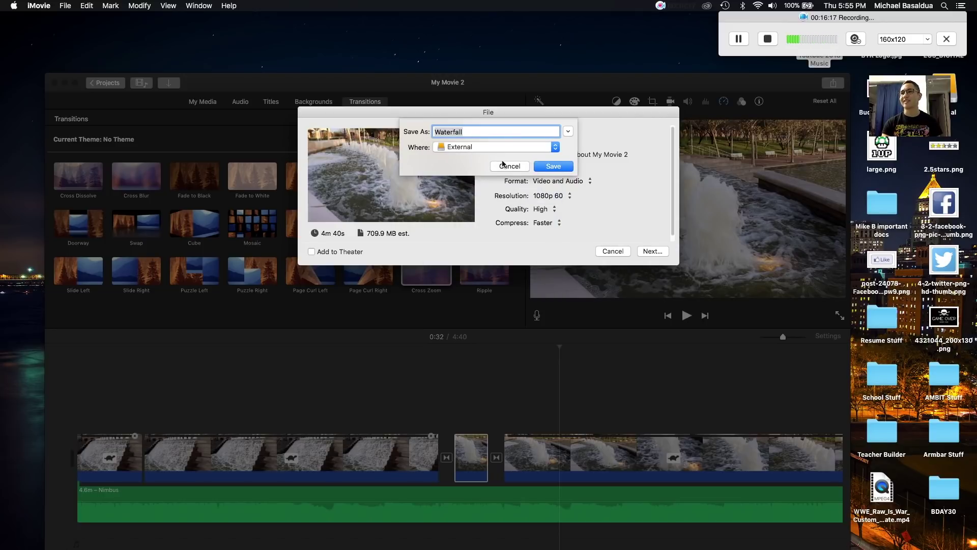
pyautogui.click(510, 166)
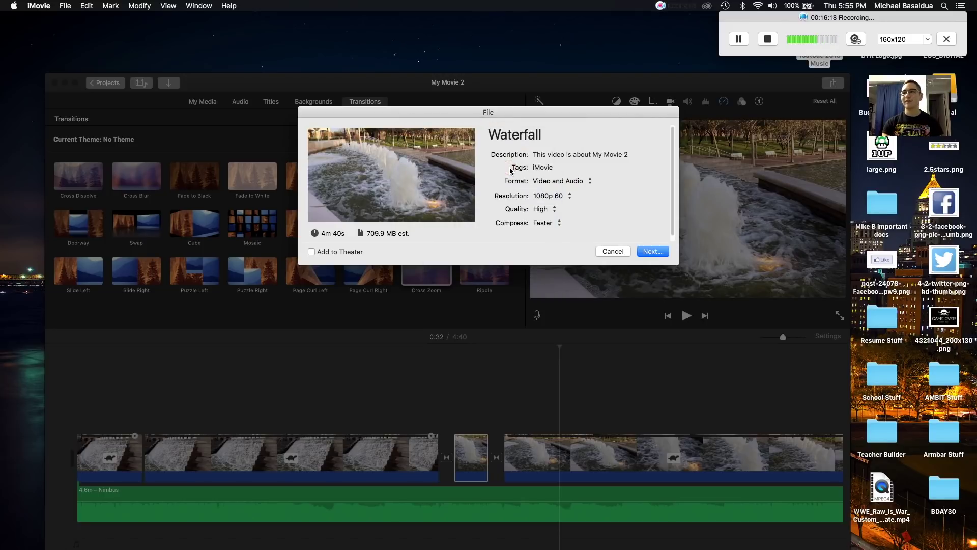
pyautogui.click(602, 255)
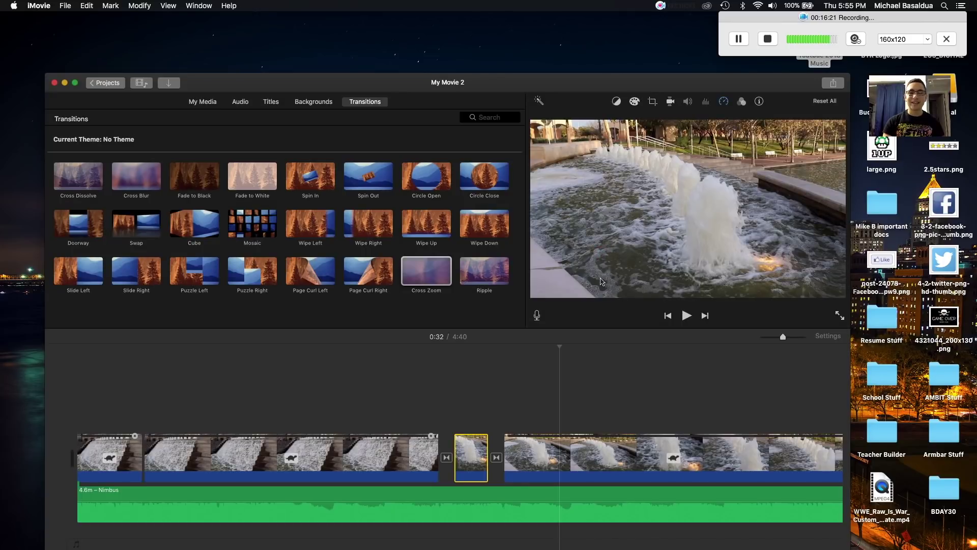